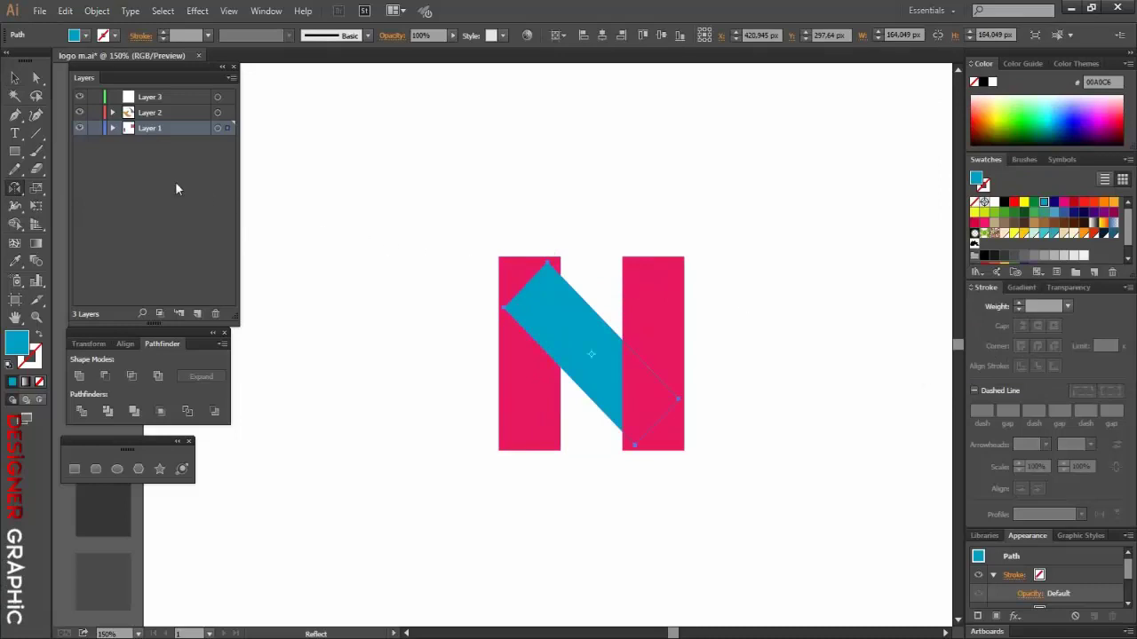
Step: Duplicate the left pink bar into the gap between the two bars and fill the copy with yellow
left_click(15, 78)
left_click(595, 224)
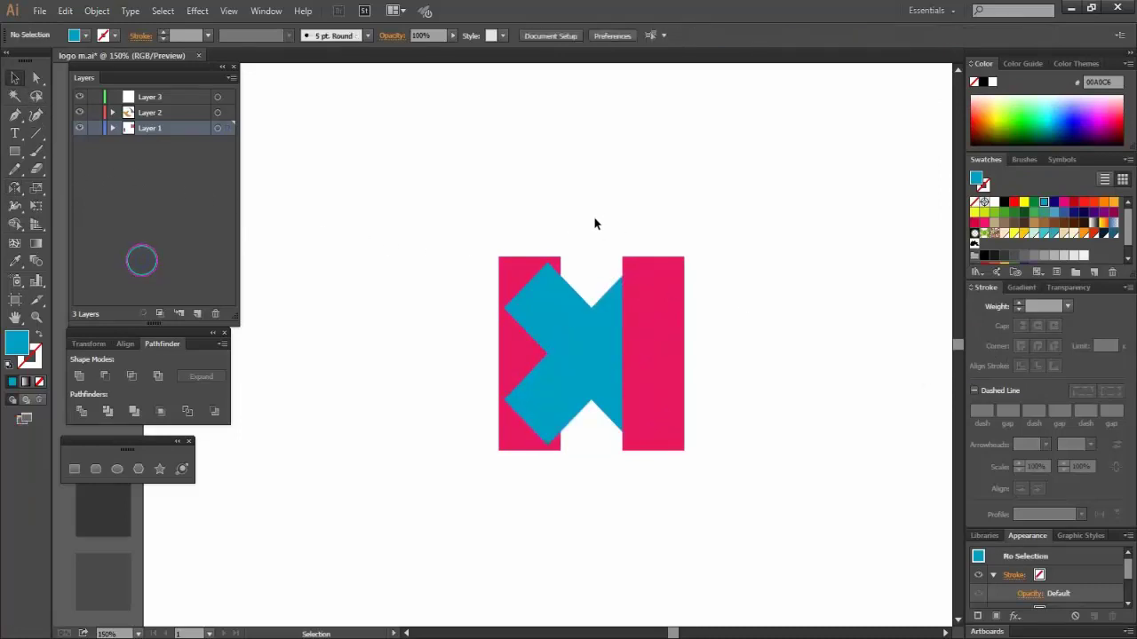
left_click(513, 269)
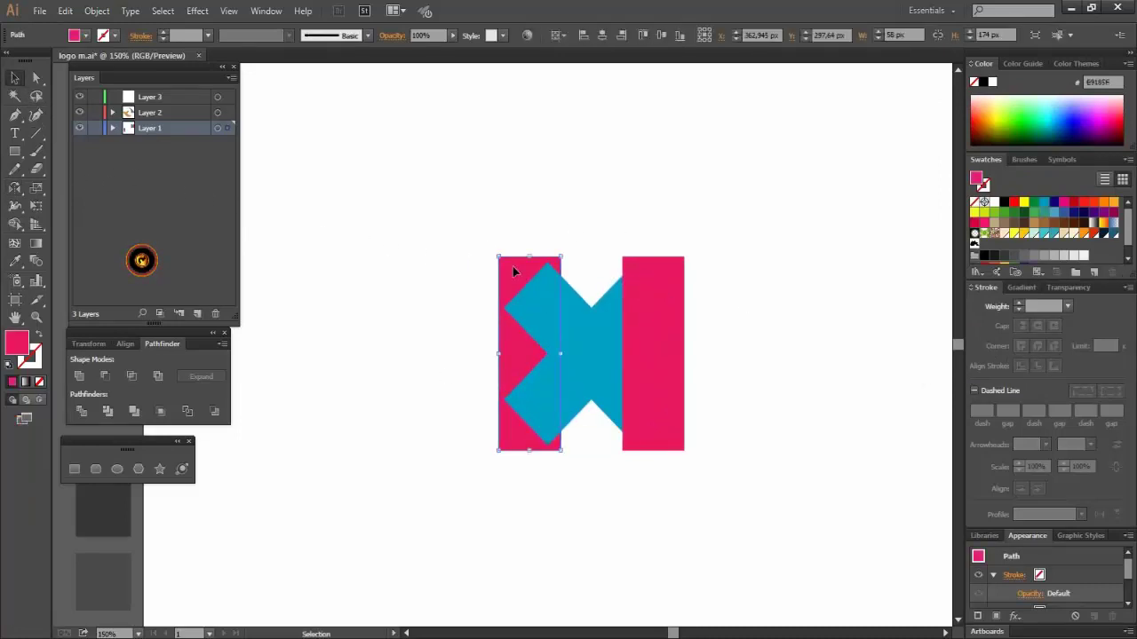
left_click_drag(513, 271, 576, 294)
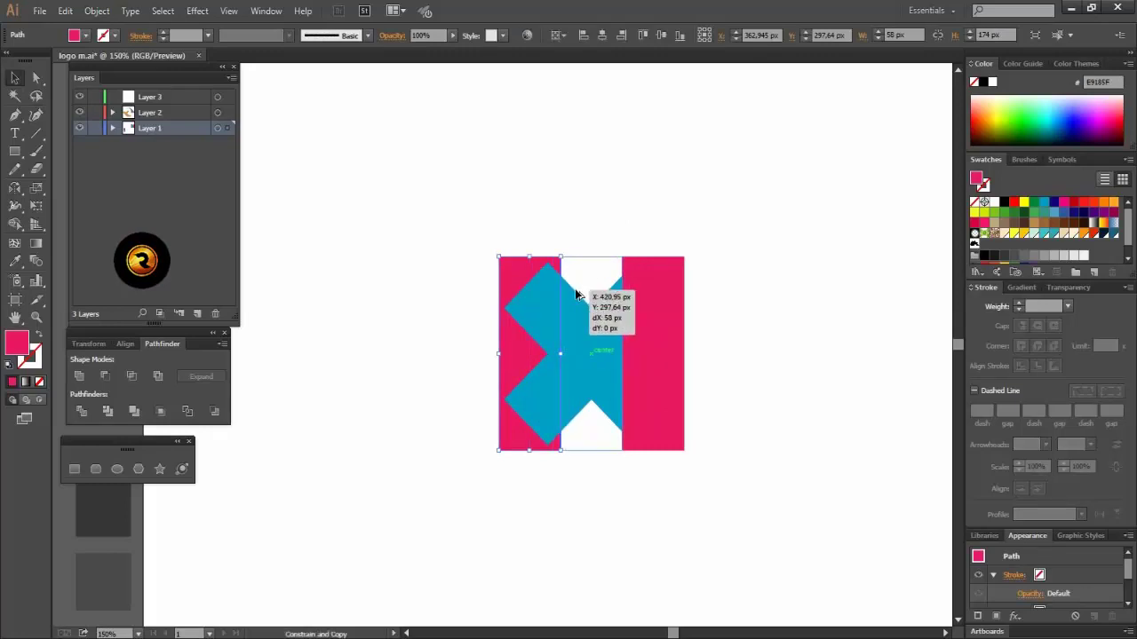
left_click(1024, 202)
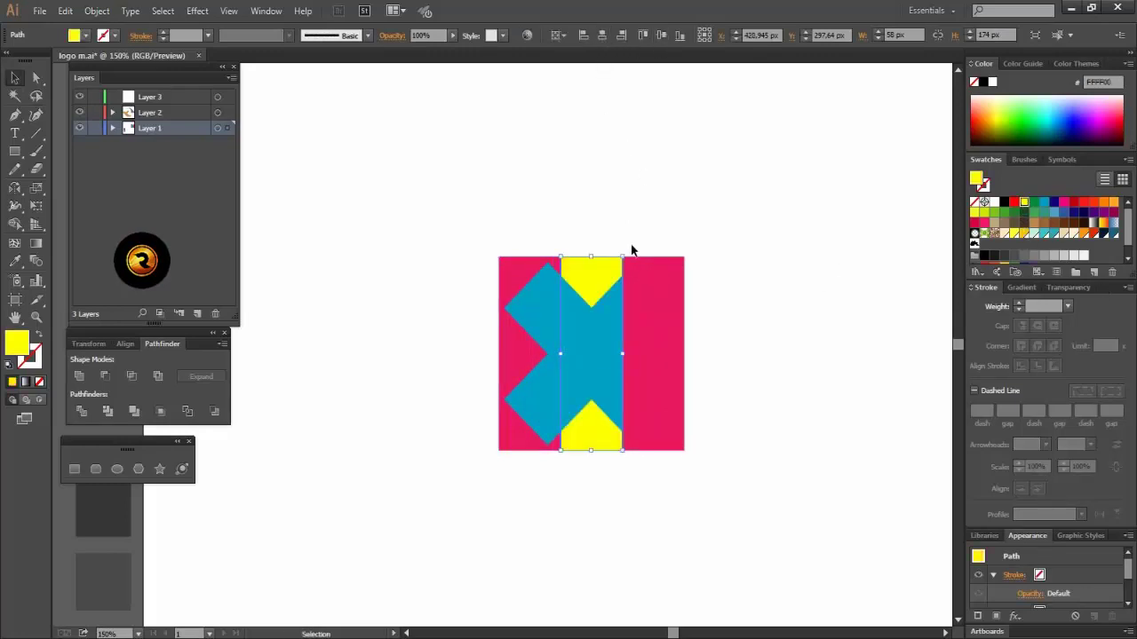
Step: Rotate the yellow bar to horizontal and move it up flush with the top edges of the pink bars
left_click_drag(627, 252, 738, 353)
left_click(738, 352)
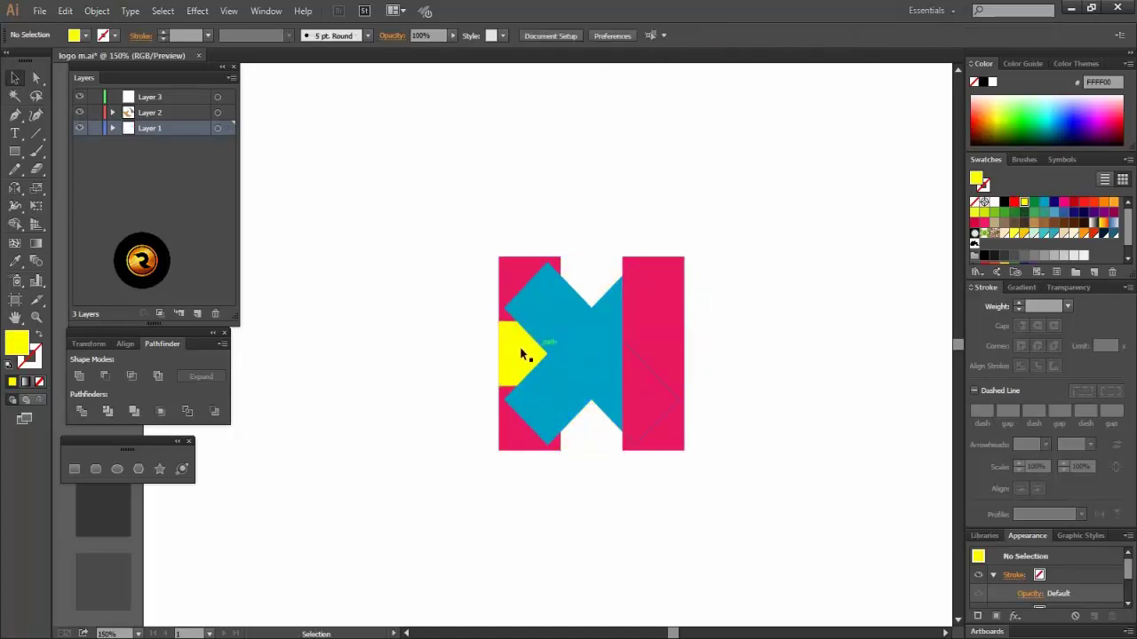
left_click_drag(519, 341, 513, 284)
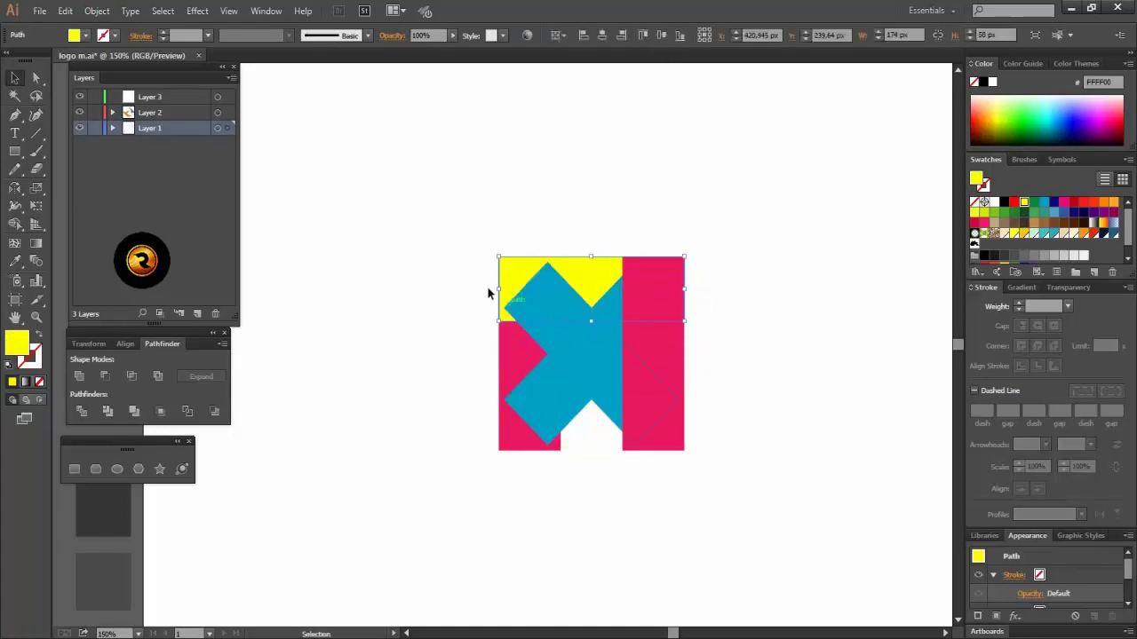
Step: Merge the overlapping bars and diagonals into a single M silhouette with the Shape Builder tool, keeping the notched gap between the legs
left_click_drag(447, 223, 695, 453)
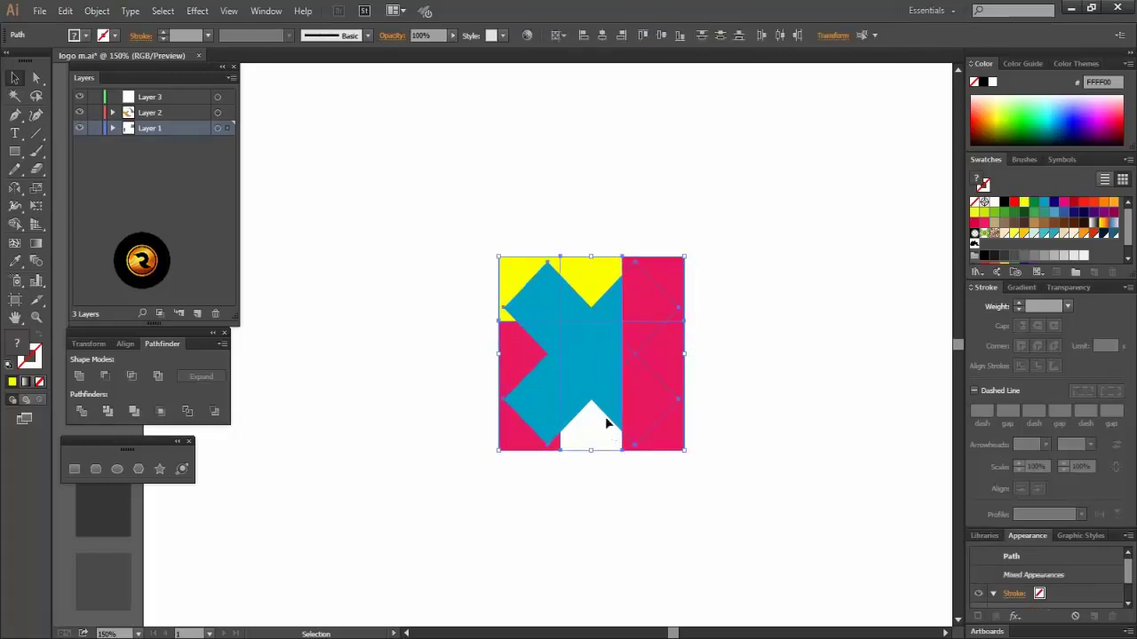
left_click(15, 223)
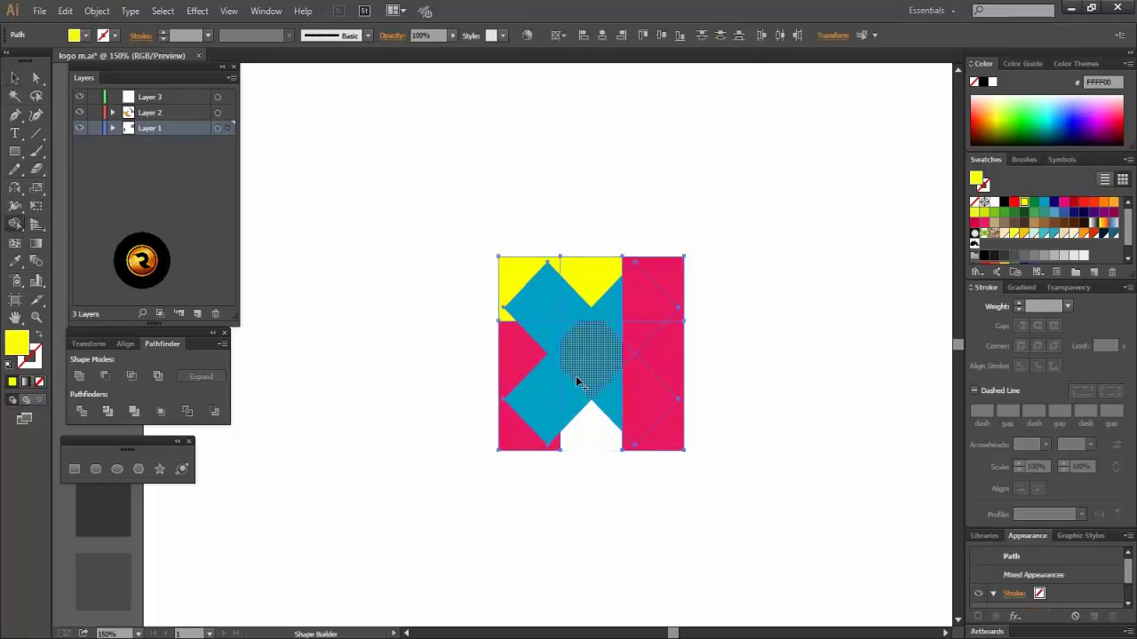
scroll(573, 395, "up", 1)
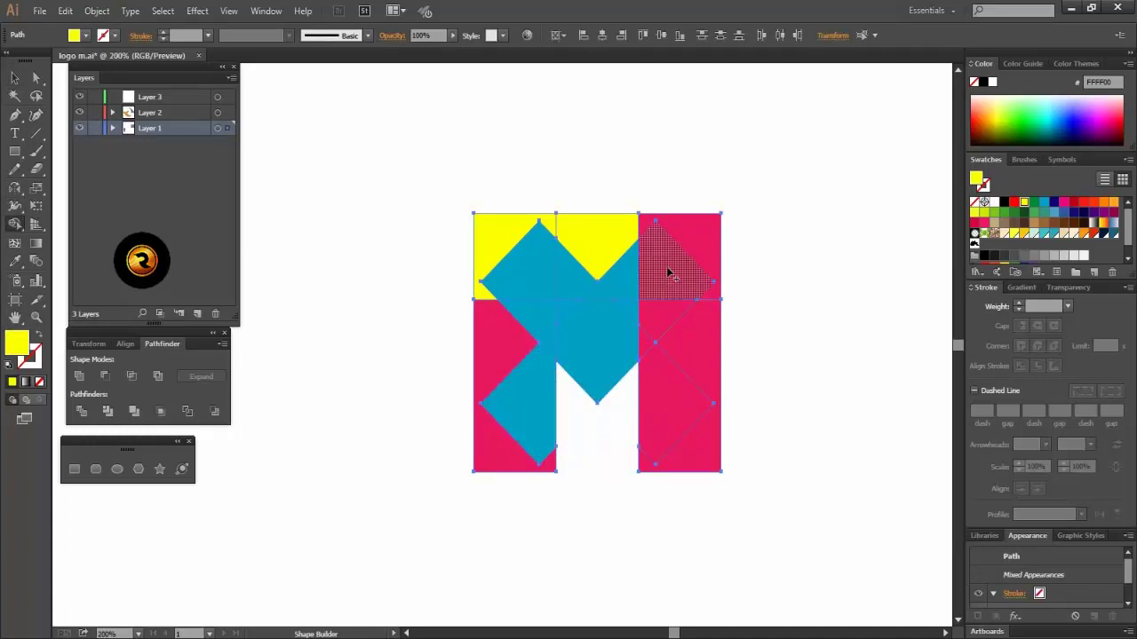
mouse_move(668, 273)
left_mouse_down()
mouse_move(518, 284)
mouse_move(512, 450)
left_mouse_up()
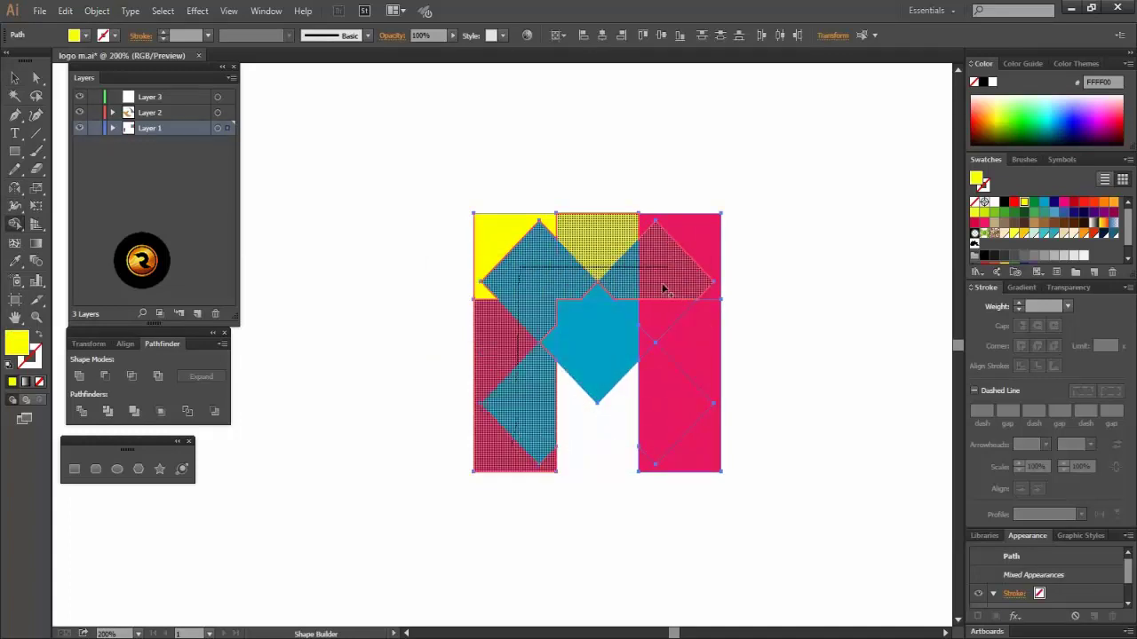
mouse_move(663, 288)
left_mouse_down()
mouse_move(639, 276)
mouse_move(606, 329)
mouse_move(595, 296)
left_mouse_up()
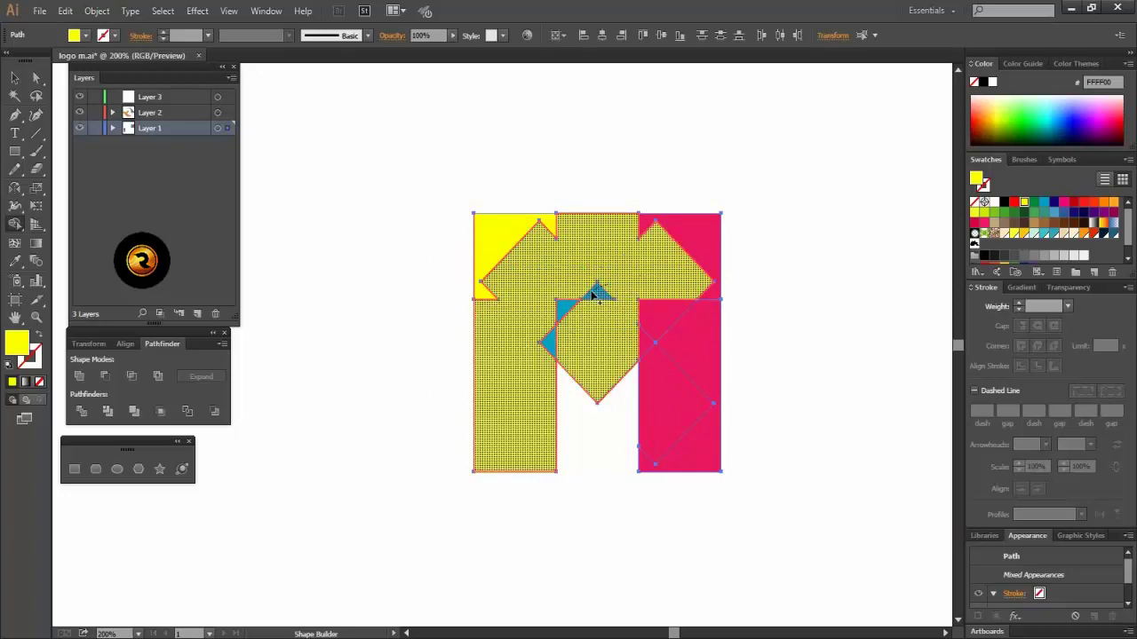
left_click_drag(581, 341, 586, 322)
mouse_move(552, 233)
left_mouse_down()
mouse_move(503, 275)
mouse_move(683, 261)
mouse_move(654, 358)
mouse_move(655, 298)
mouse_move(686, 337)
mouse_move(697, 441)
left_mouse_up()
left_click_drag(680, 374, 691, 394)
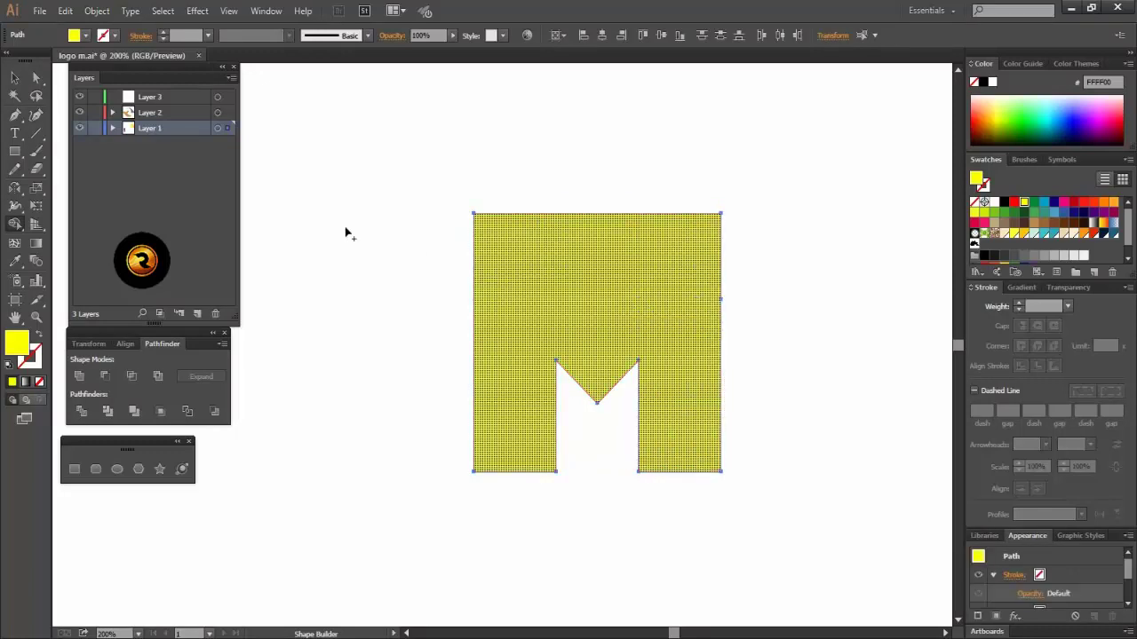
Step: Fill the merged M shape with the blue swatch 00A0C6
key("v")
left_click(371, 146)
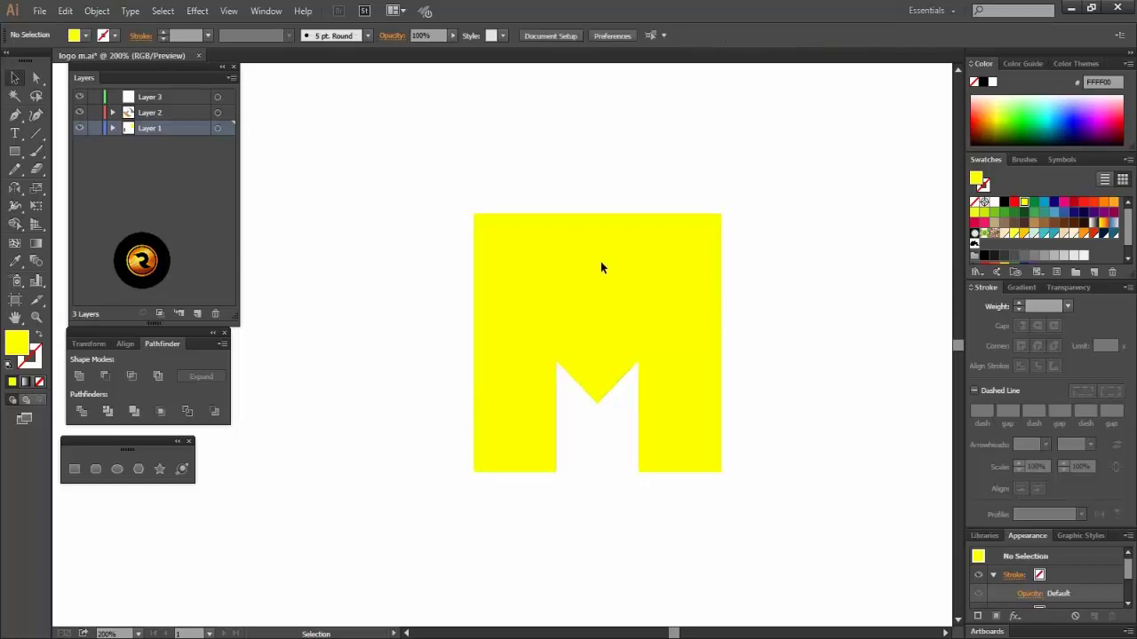
left_click(1043, 202)
left_click(790, 248)
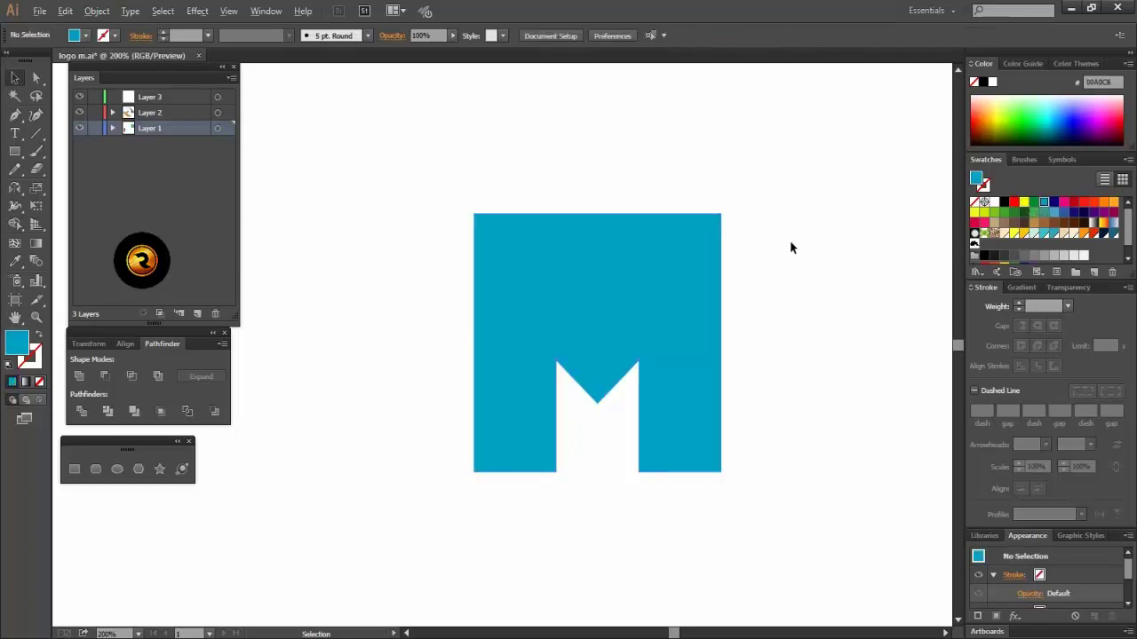
Step: Draw a circle about 174 px across over the M, fill it with green 008837, and deselect it
scroll(789, 248, "down", 1)
left_click(117, 469)
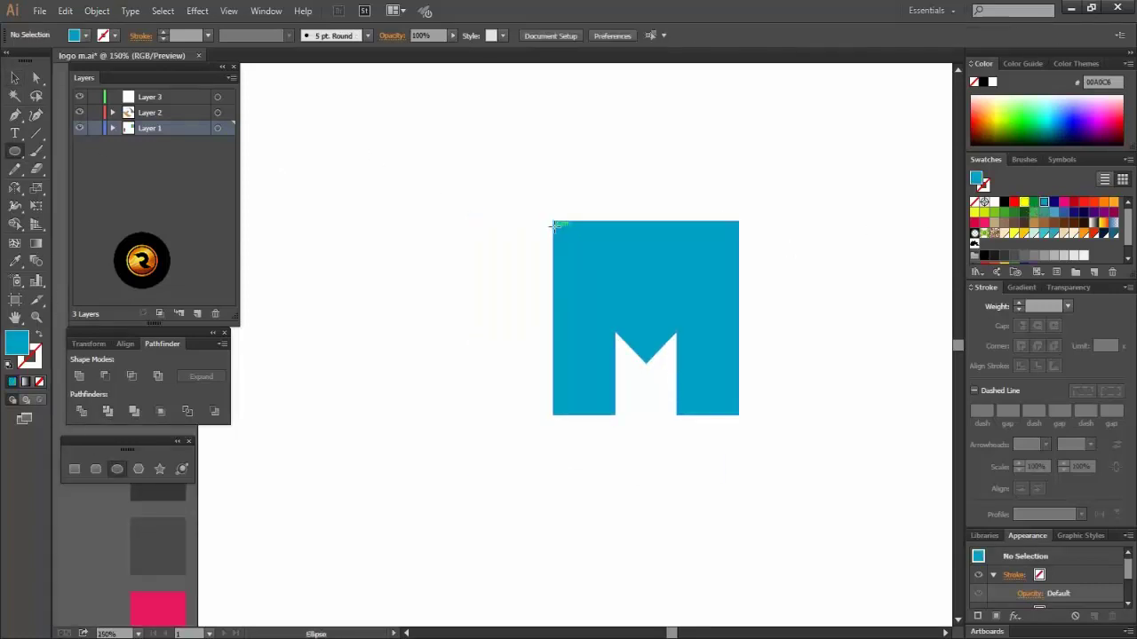
left_click_drag(552, 219, 739, 326)
left_click(1033, 204)
key("v")
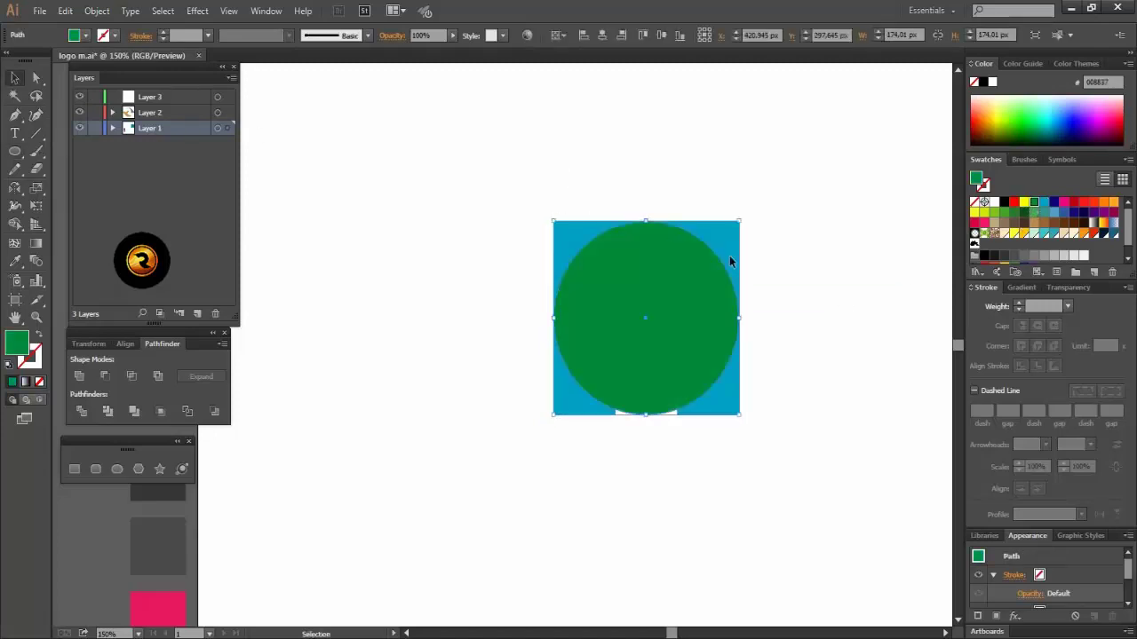
scroll(762, 271, "up", 1)
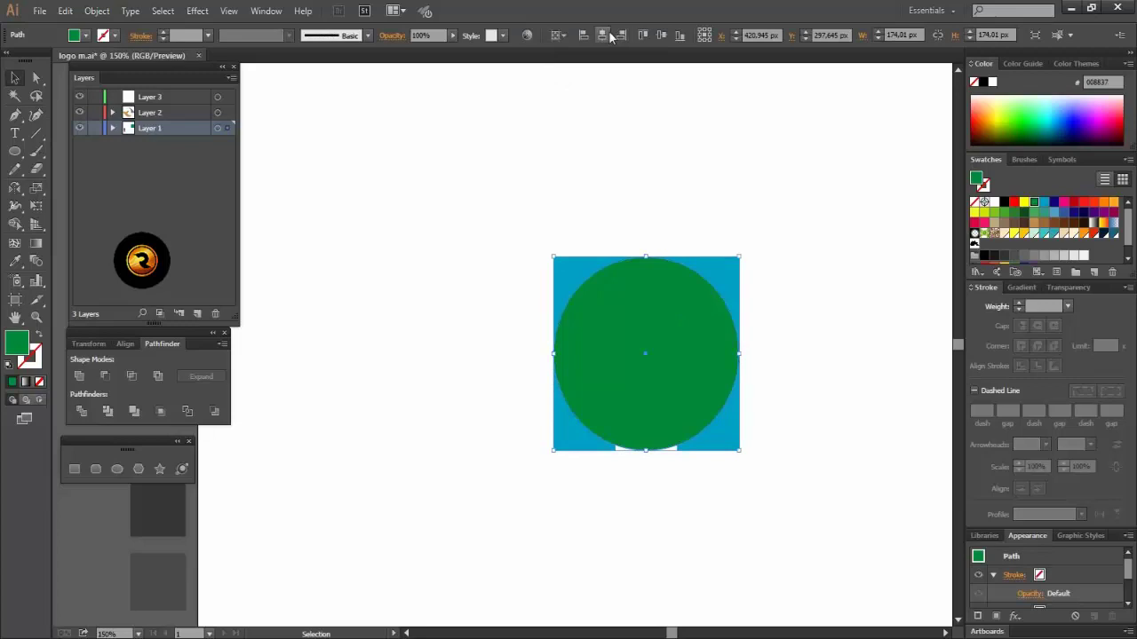
left_click(821, 311)
Step: Move the green circle up over the M's top edge and reshape it into an ellipse about 180 px wide and 125 px high
left_click_drag(695, 334, 682, 225)
left_click_drag(742, 282, 744, 281)
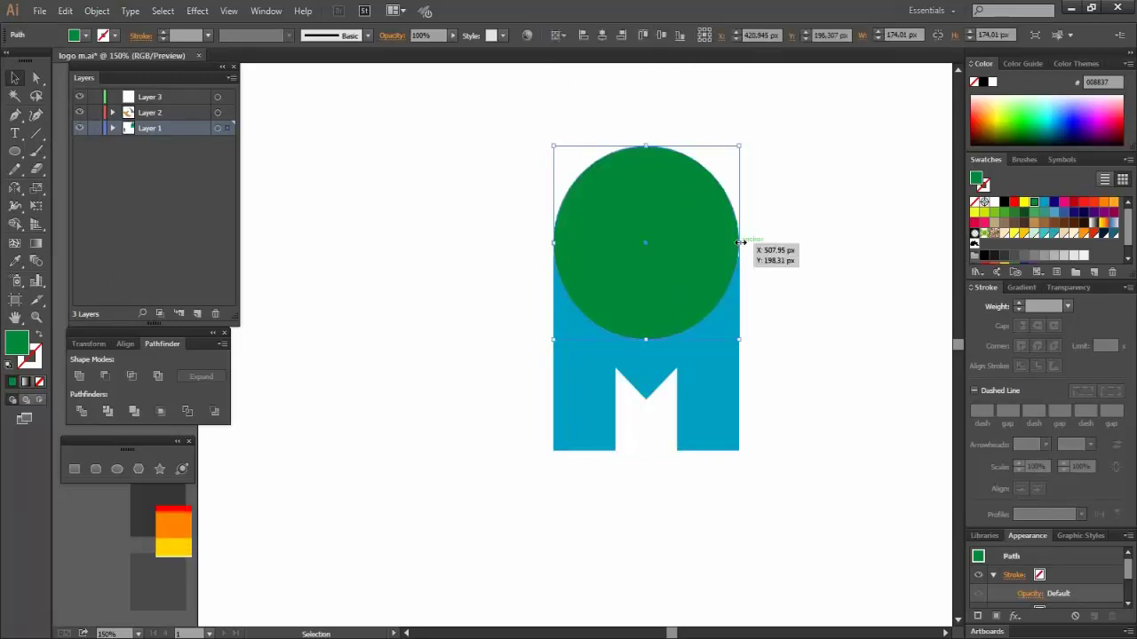
left_click_drag(739, 241, 742, 241)
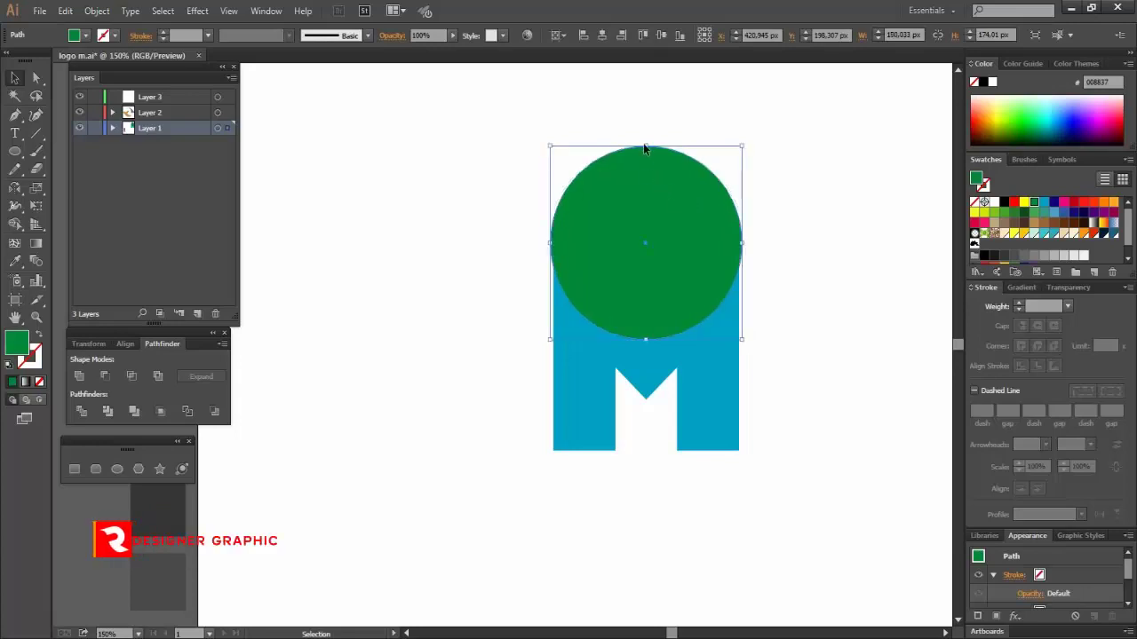
left_click_drag(645, 148, 648, 174)
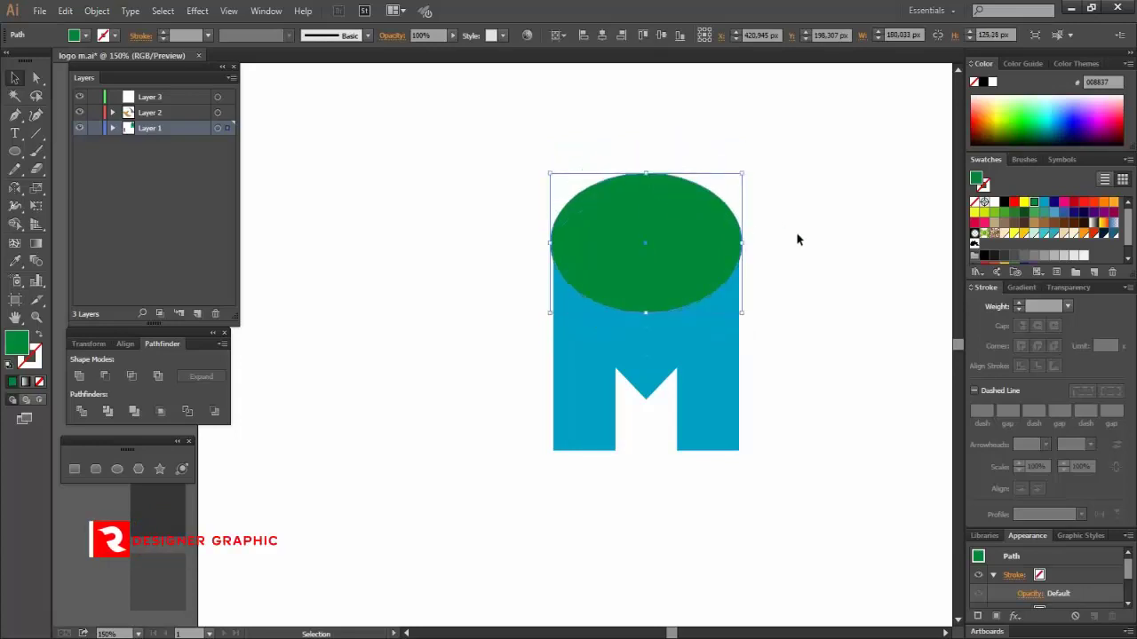
left_click(825, 274)
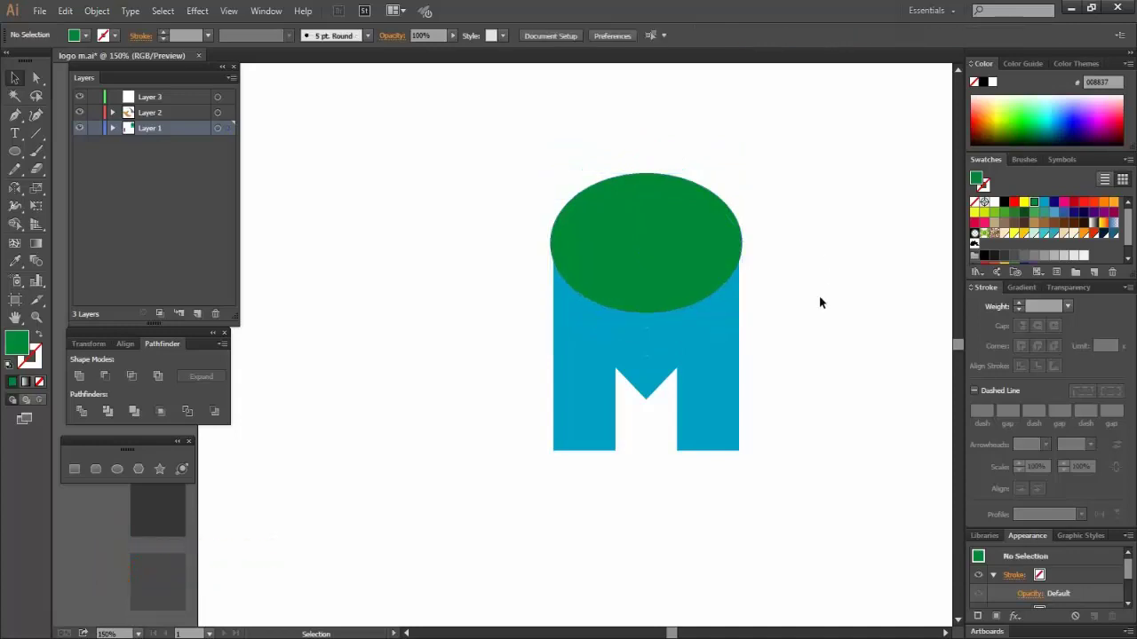
Step: Duplicate the green ellipse below the M's legs and resize the copy to about 193 px wide and 106 px high
left_click(634, 228)
left_click_drag(657, 216, 687, 412)
left_click_drag(645, 380, 646, 401)
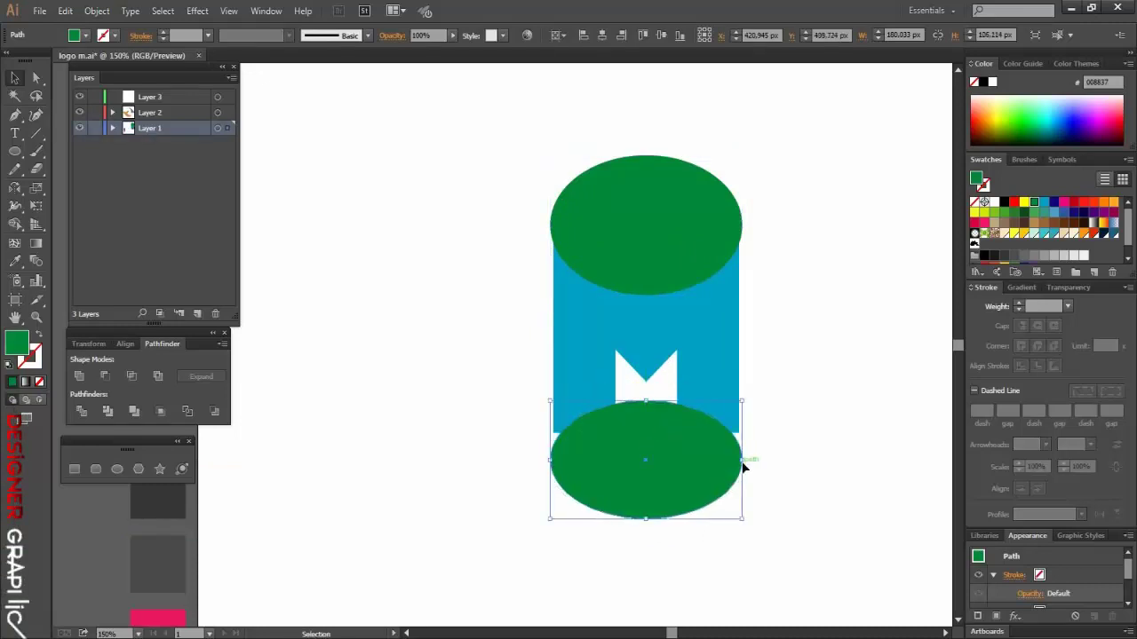
left_click_drag(743, 466, 754, 467)
left_click(797, 480)
Step: Nudge the lower green ellipse slightly upward over the bottom of the M's legs
scroll(711, 459, "up", 2)
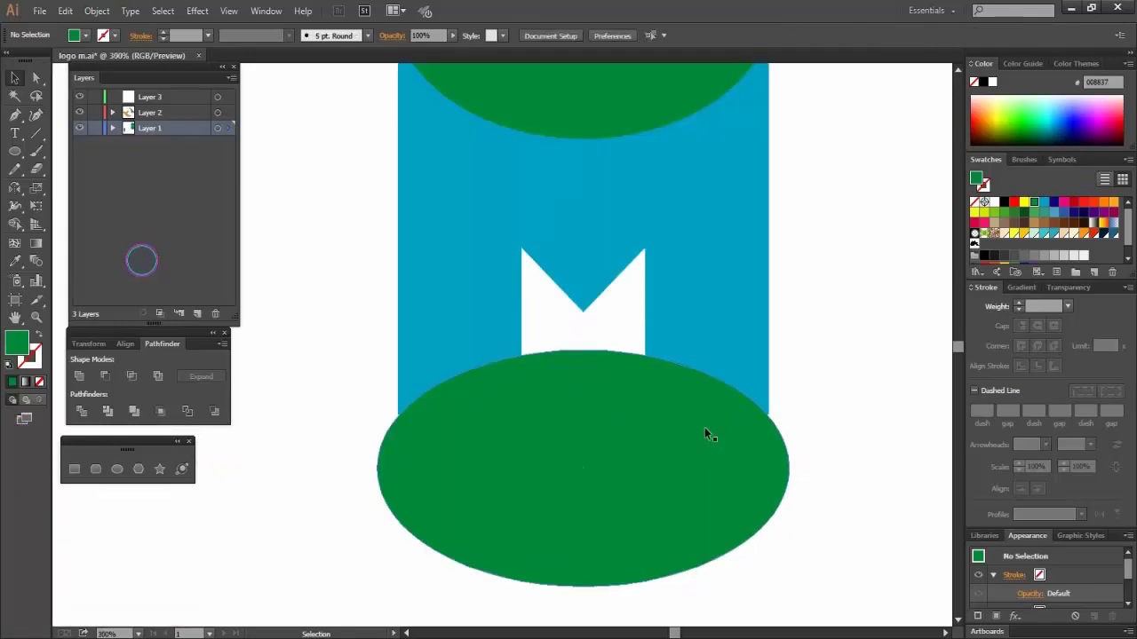
left_click_drag(705, 425, 703, 422)
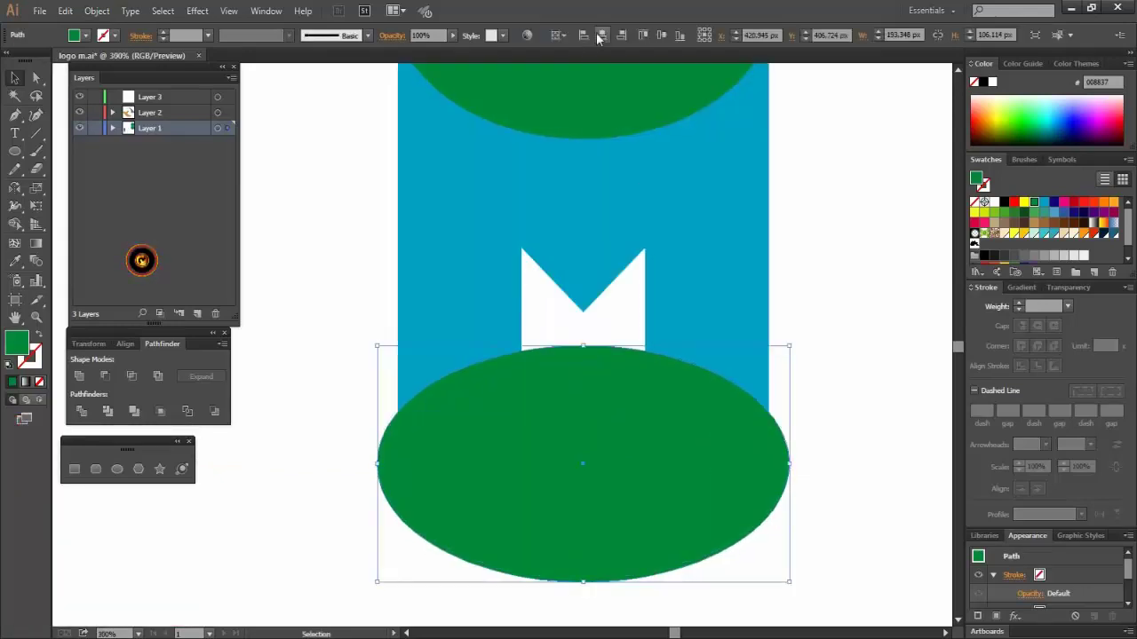
left_click(833, 310)
scroll(834, 310, "down", 2)
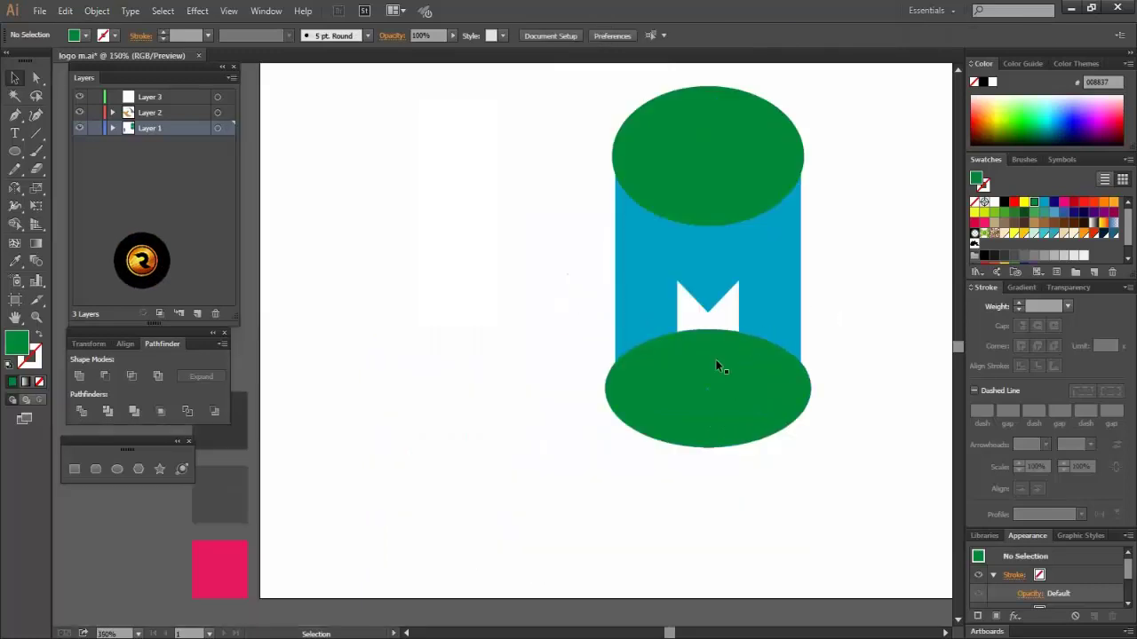
Step: Cut both green ellipses out of the M with the Shape Builder tool, leaving curved top and bottom edges
scroll(708, 376, "up", 1)
left_click_drag(564, 162, 716, 479)
left_click(15, 224)
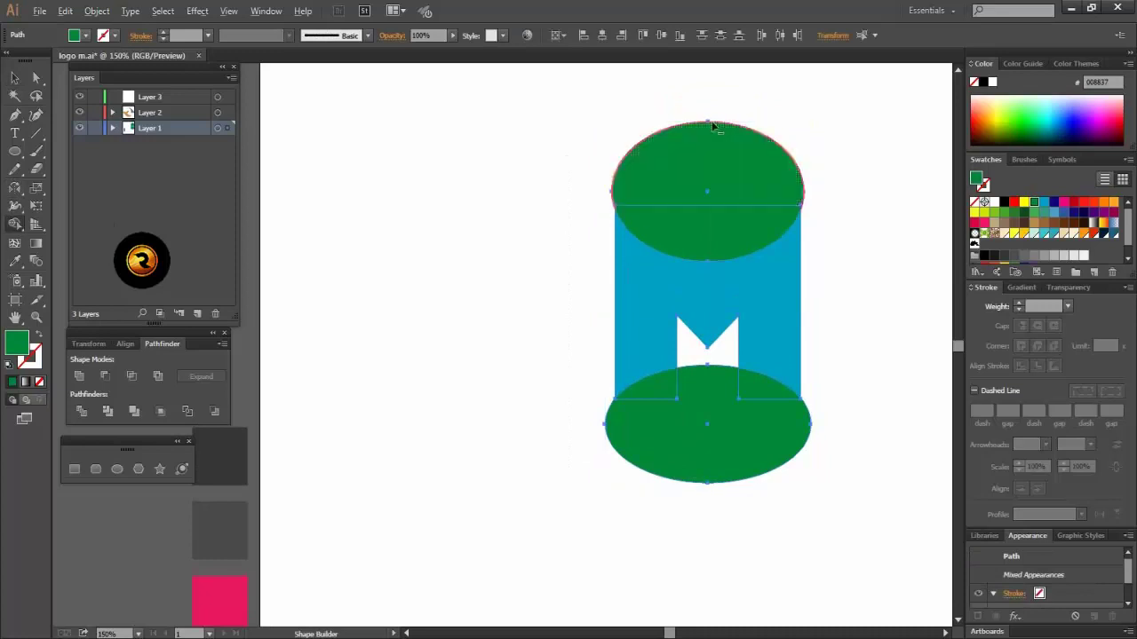
left_click_drag(708, 125, 698, 224)
left_click_drag(717, 490, 675, 401)
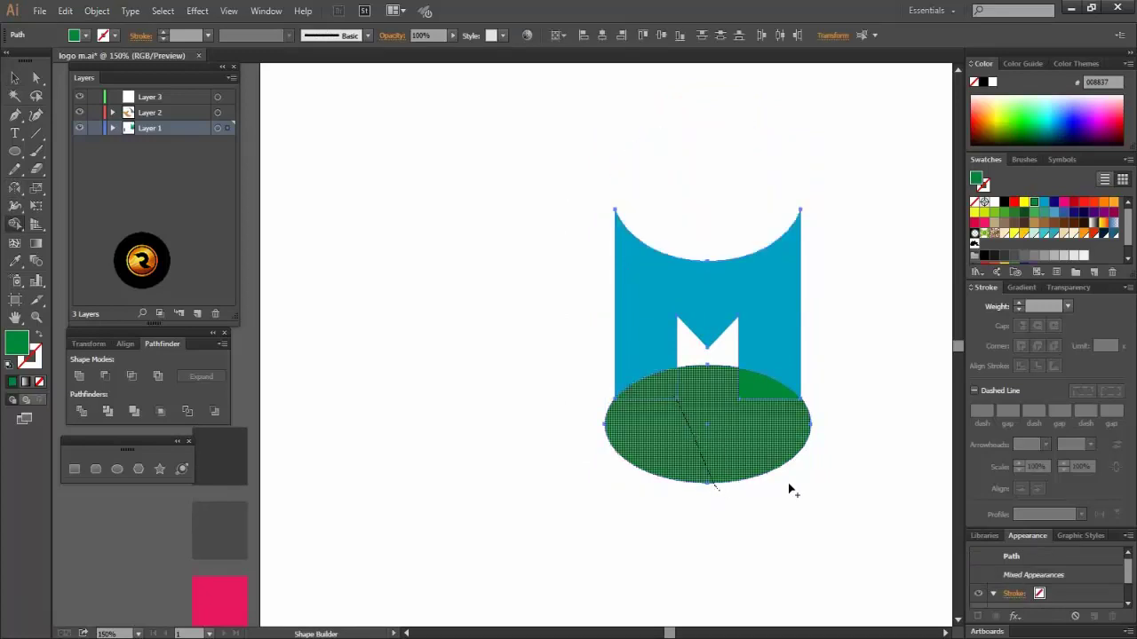
mouse_move(789, 486)
left_mouse_down()
mouse_move(764, 399)
mouse_move(693, 441)
mouse_move(678, 435)
left_mouse_up()
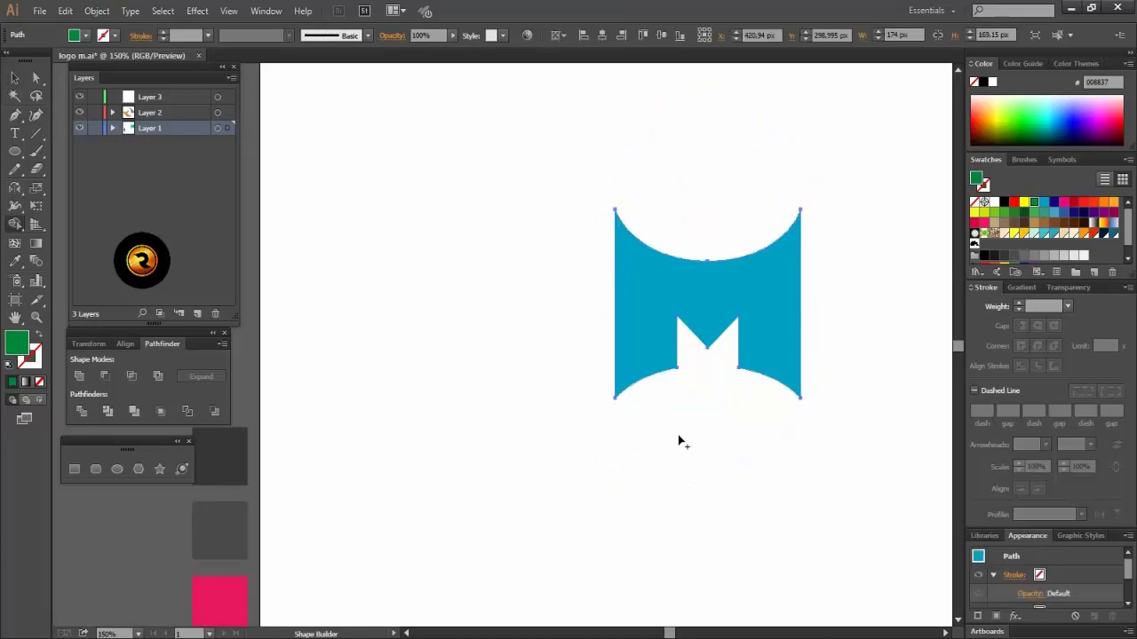
left_click(11, 77)
left_click(435, 316)
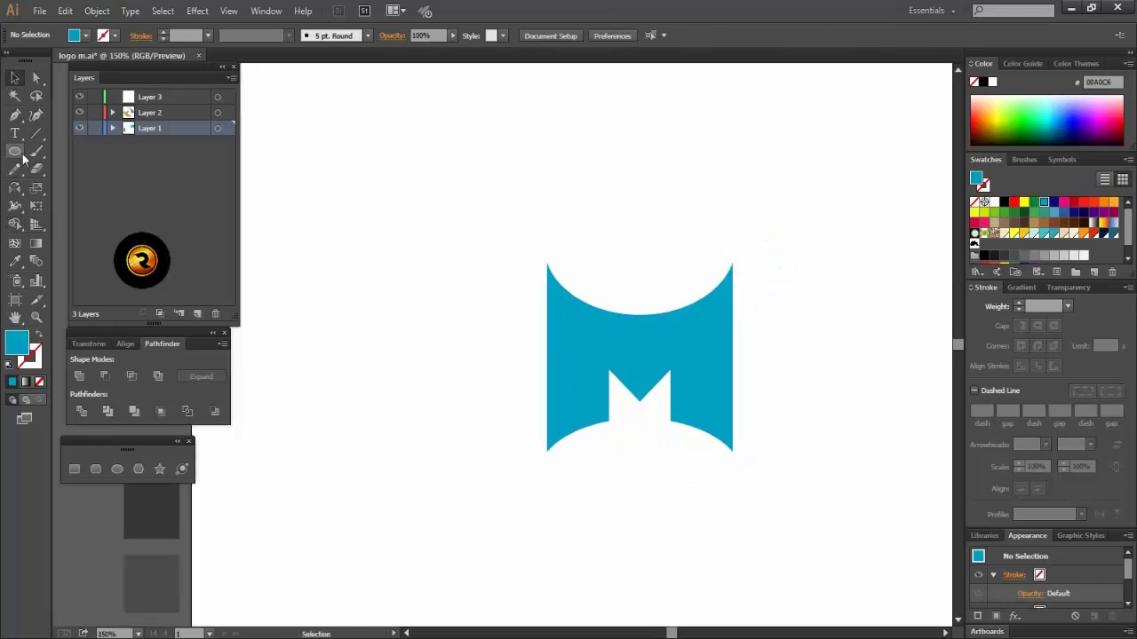
Step: Draw a curved, pointed horn rising from the M's upper left corner with the Pen tool
left_click(14, 115)
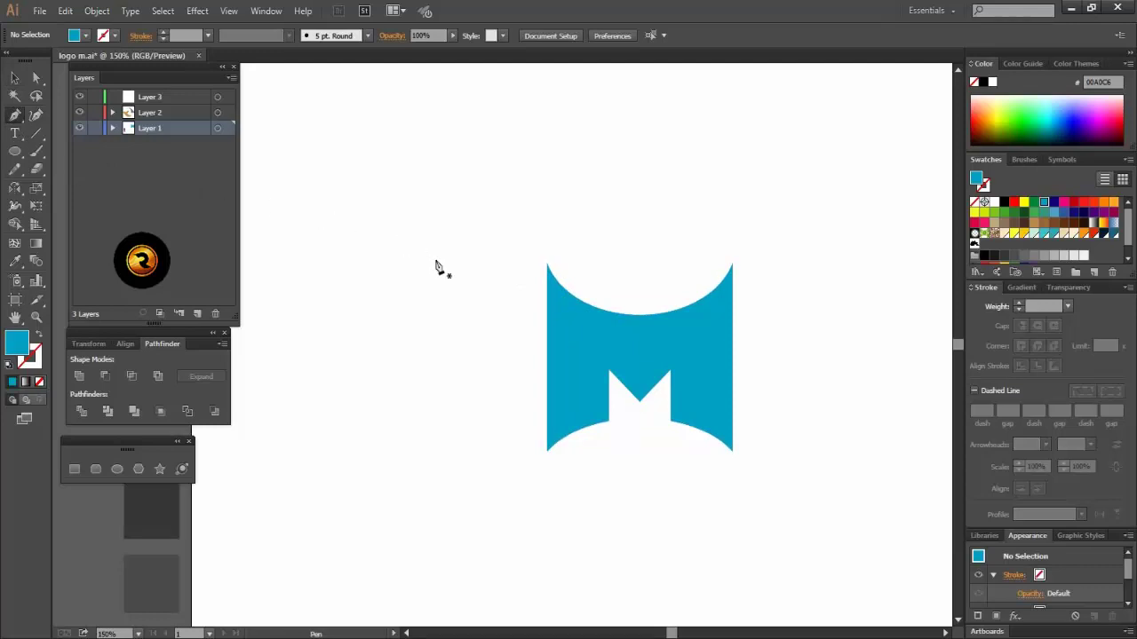
left_click(547, 301)
left_click_drag(586, 206, 674, 199)
left_click(587, 209)
left_click(574, 298)
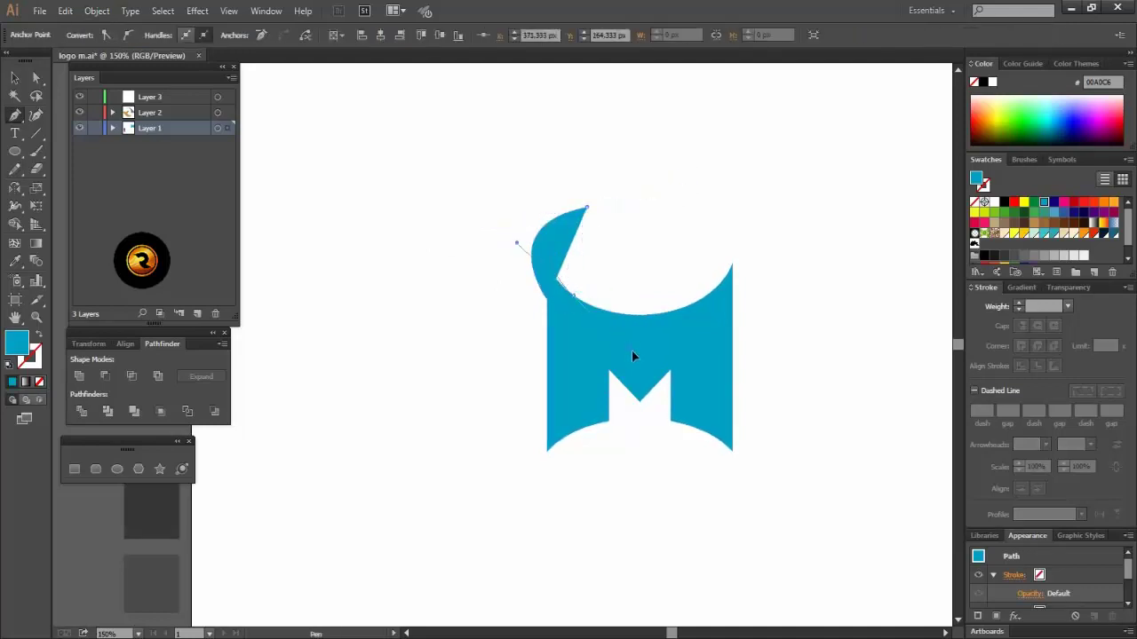
left_click_drag(623, 342, 633, 349)
left_click(15, 79)
left_click(632, 307)
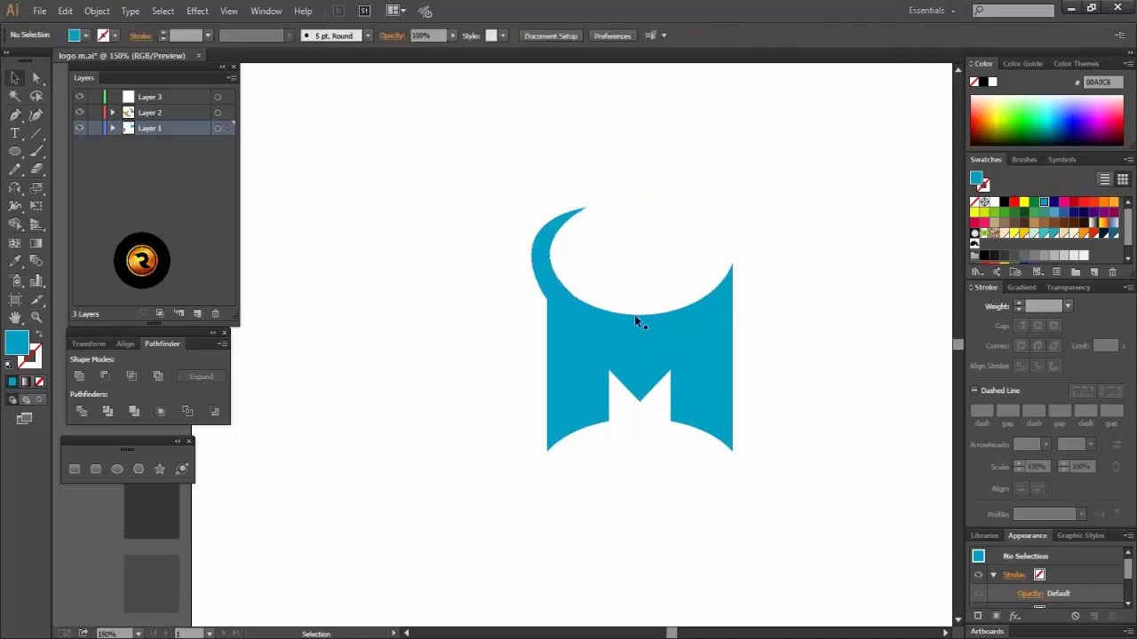
Step: Draw a pointed, leaf-like ear extending outward from the M's upper left corner, just below the horn, with the Pen tool
scroll(548, 249, "up", 2)
scroll(616, 312, "down", 1)
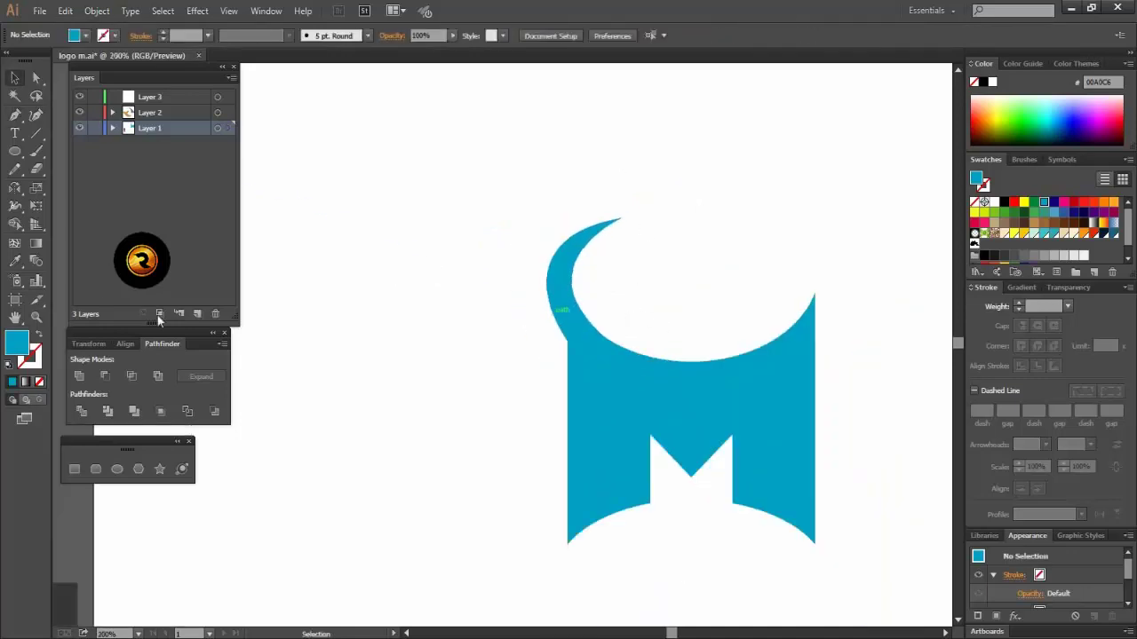
left_click(16, 115)
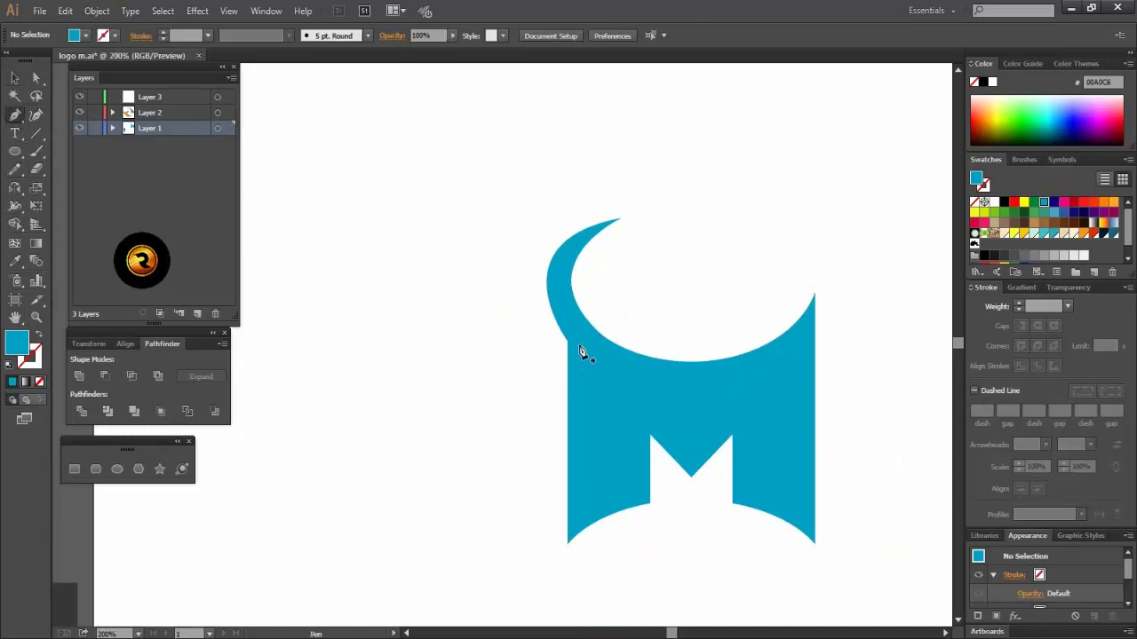
left_click(577, 345)
left_click(484, 367)
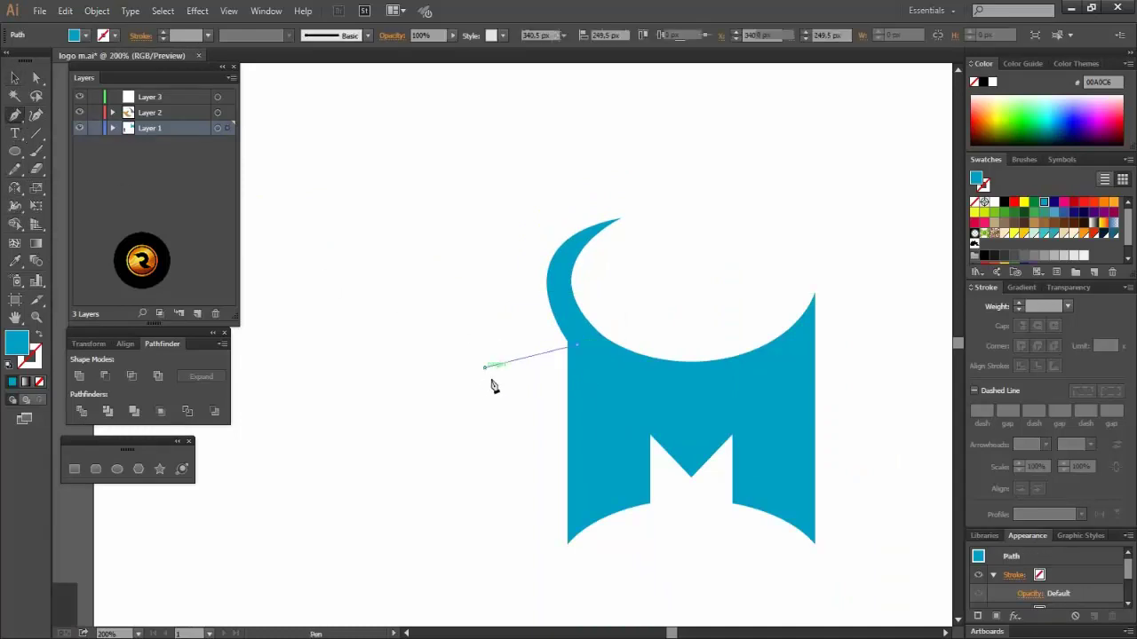
left_click_drag(584, 361, 636, 301)
left_click(585, 366, "alt")
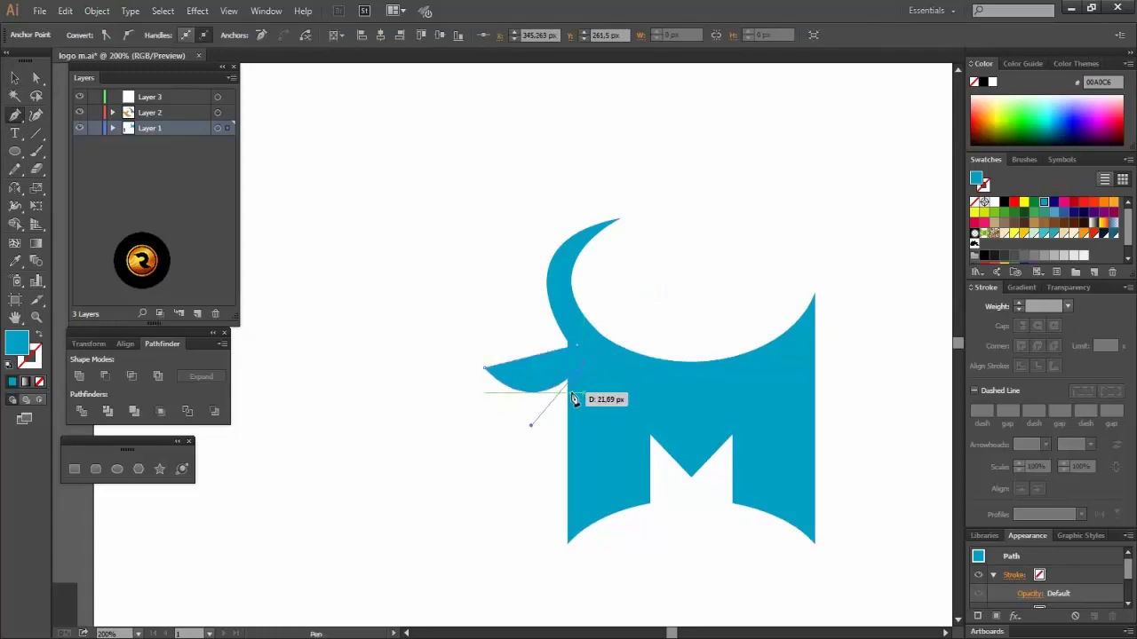
left_click_drag(548, 418, 543, 428)
left_click(15, 80)
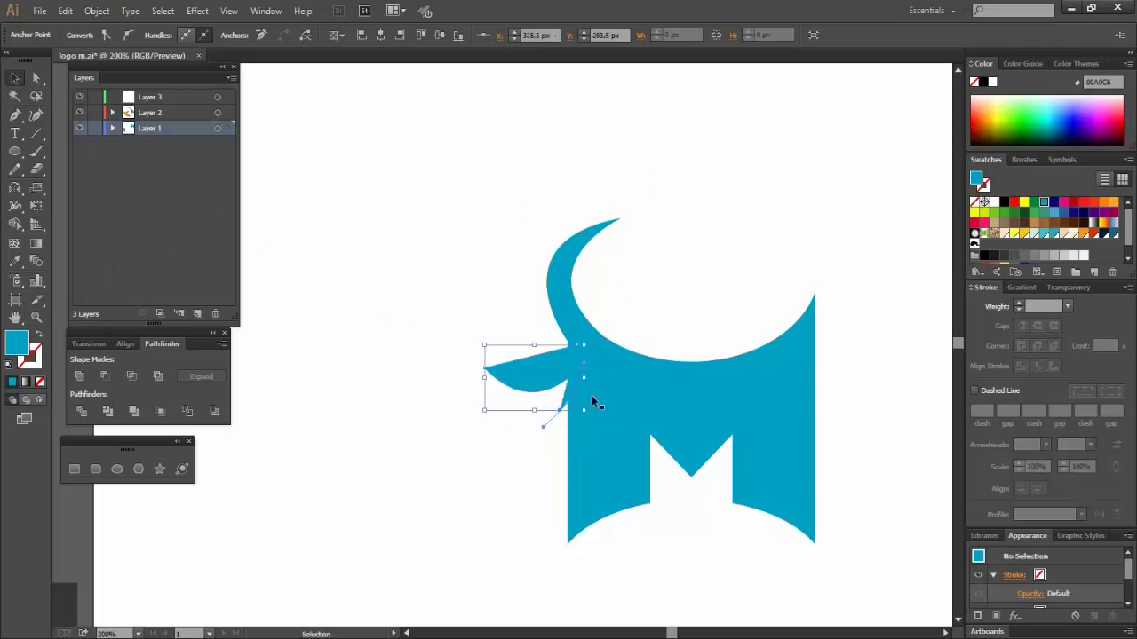
Step: Cut away the pieces under the ear and merge the ear, horn and M body with the Shape Builder tool
left_click(531, 394)
left_click(533, 386)
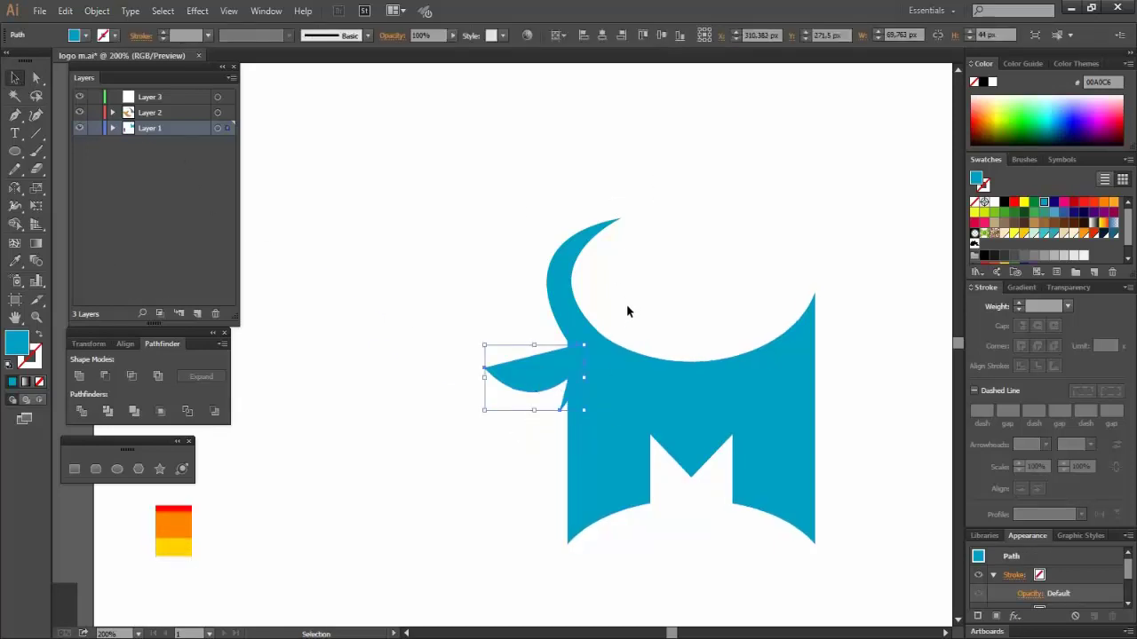
left_click_drag(474, 257, 578, 460)
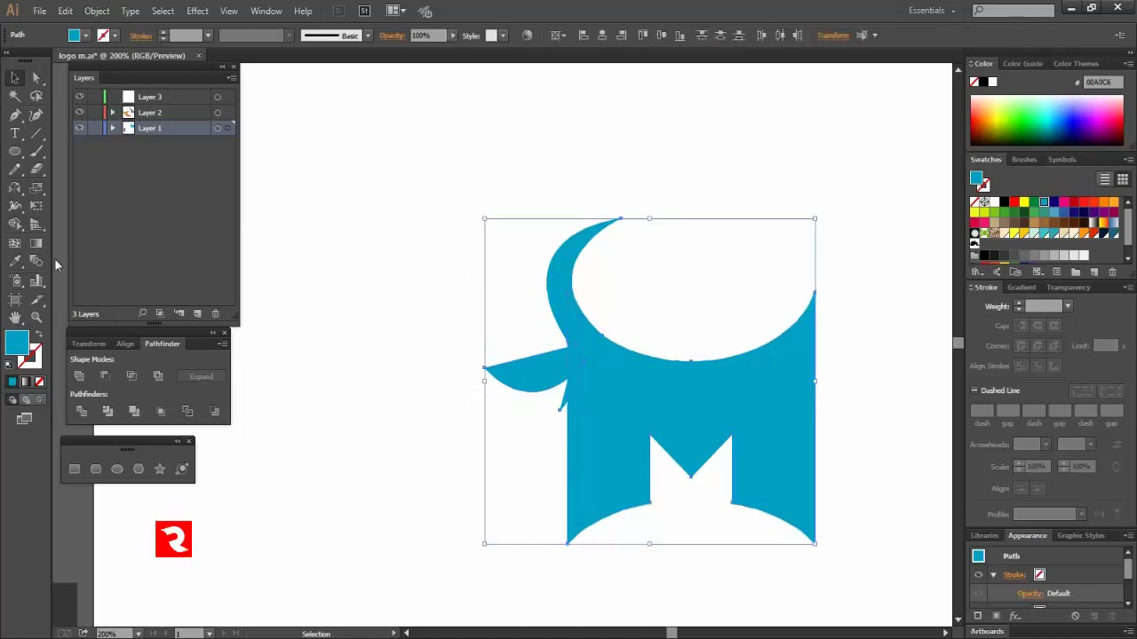
left_click(15, 224)
scroll(566, 381, "up", 2)
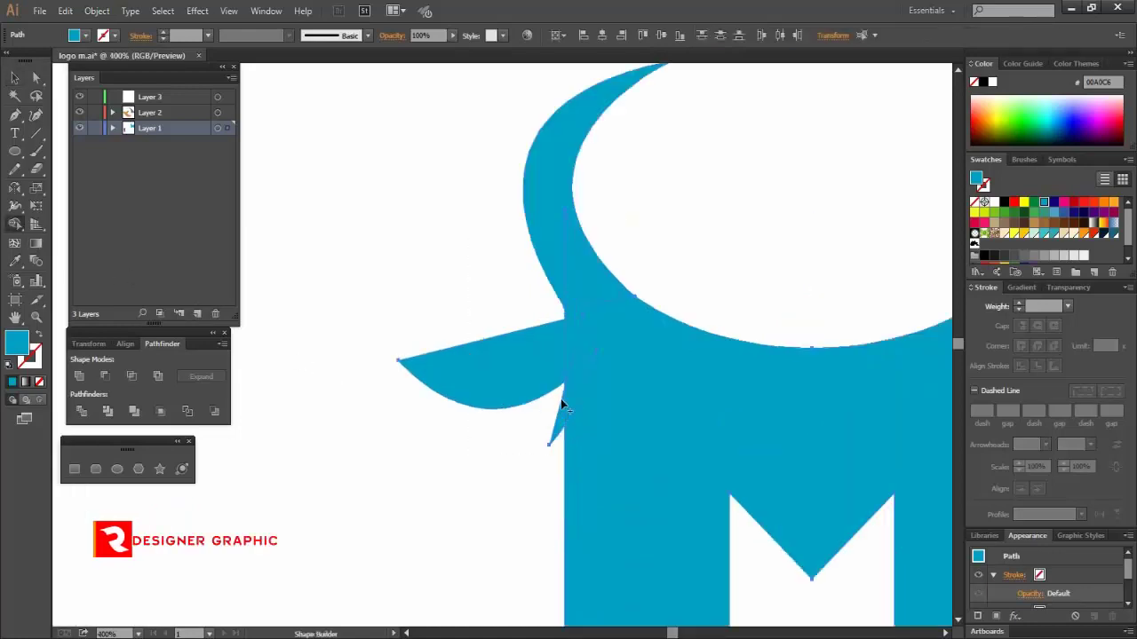
left_click(554, 437, "alt")
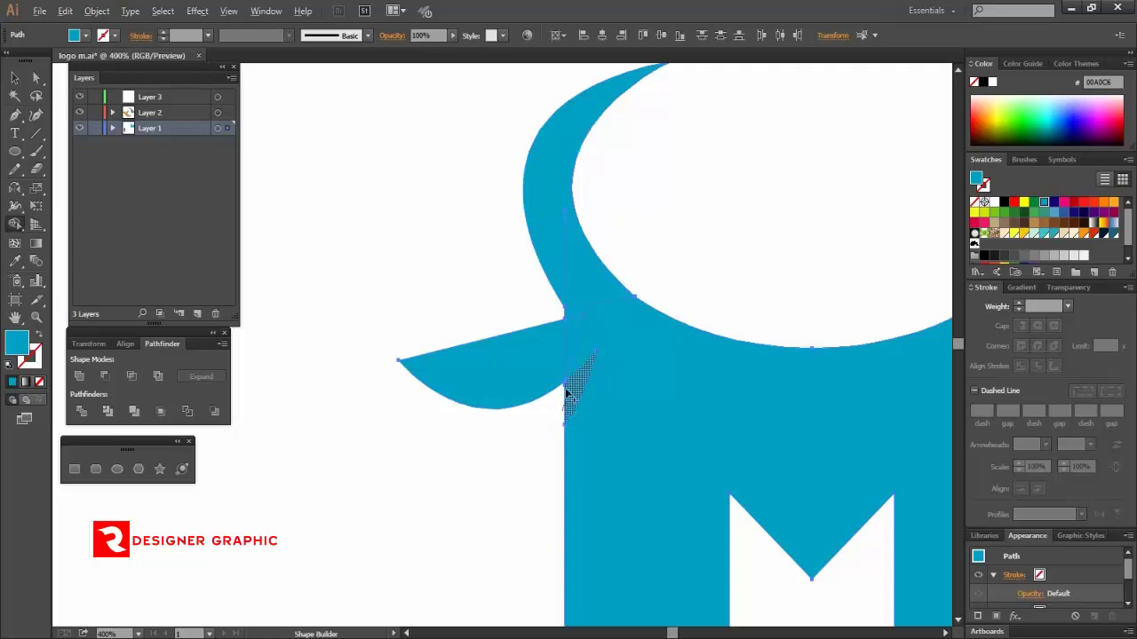
left_click(568, 392, "alt")
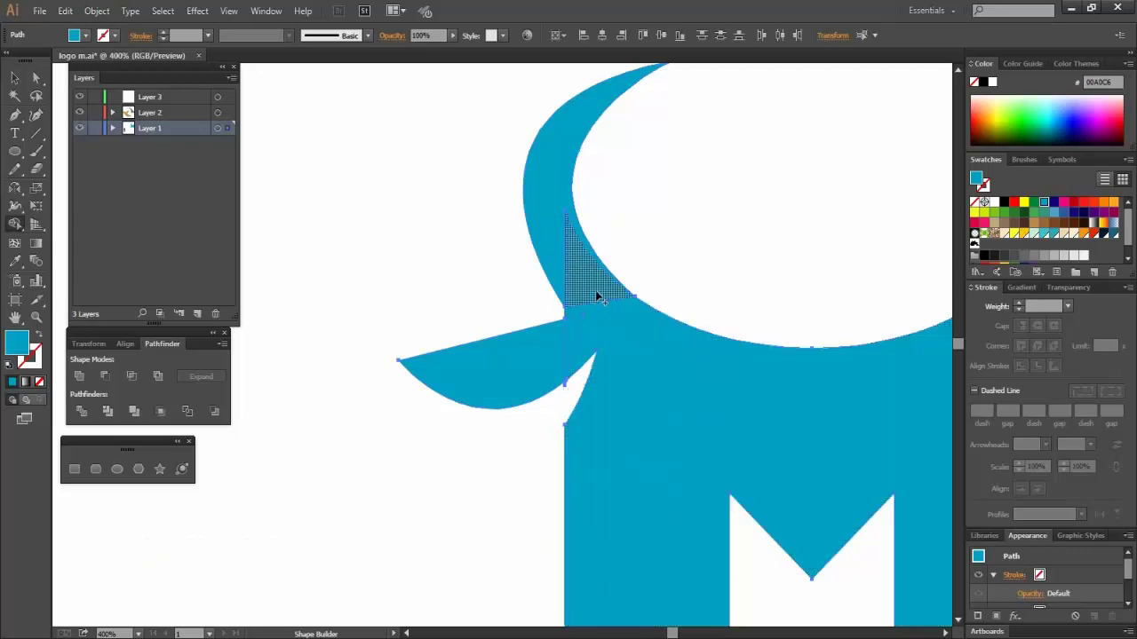
mouse_move(596, 296)
left_mouse_down()
mouse_move(566, 350)
mouse_move(570, 339)
mouse_move(542, 334)
left_mouse_up()
Step: Delete the tiny leftover sliver in the notch beneath the ear
left_click(15, 78)
left_click_drag(483, 196, 569, 400)
scroll(568, 396, "up", 5)
left_click(574, 368)
left_click(567, 345)
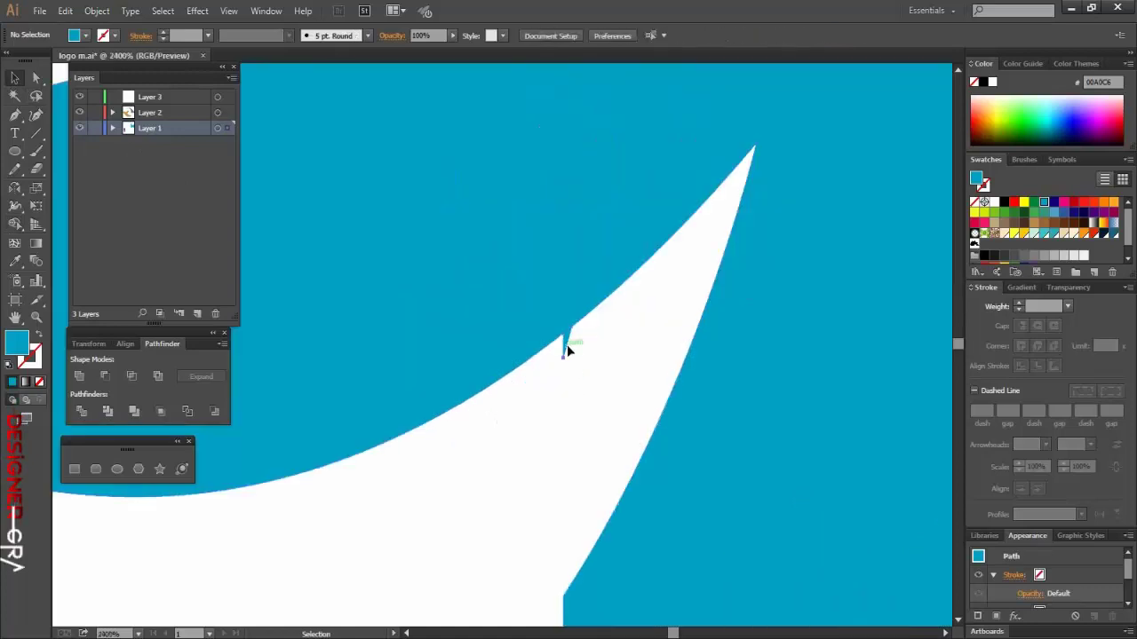
key("Delete")
scroll(595, 377, "down", 5)
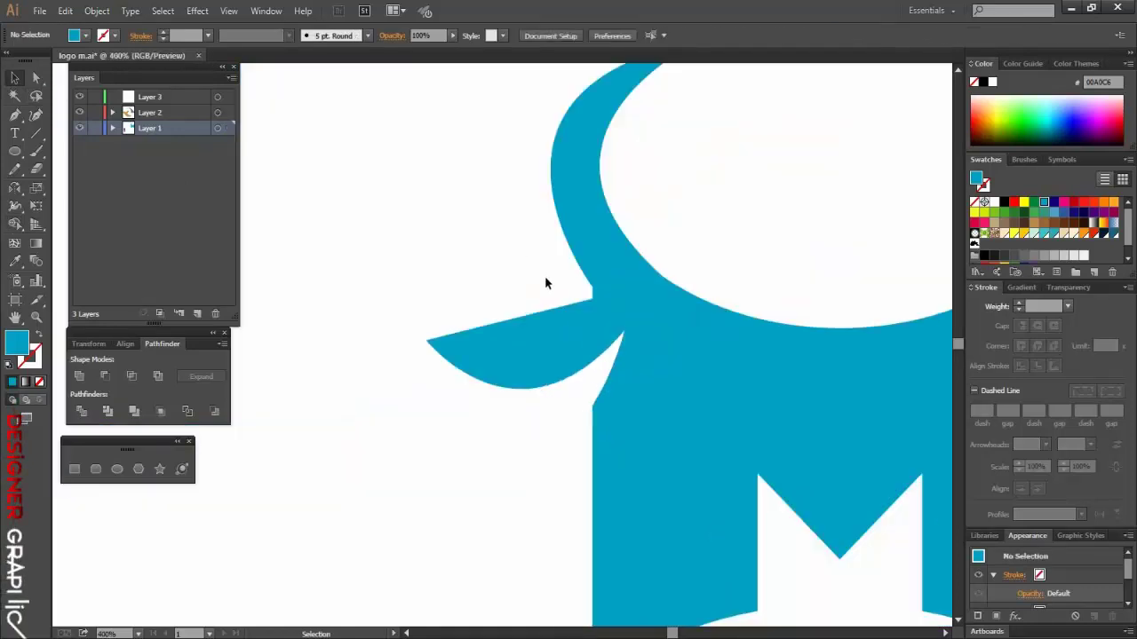
Step: Round the corner where the ear's upper edge meets the short vertical edge below the horn
left_click_drag(521, 240, 632, 363)
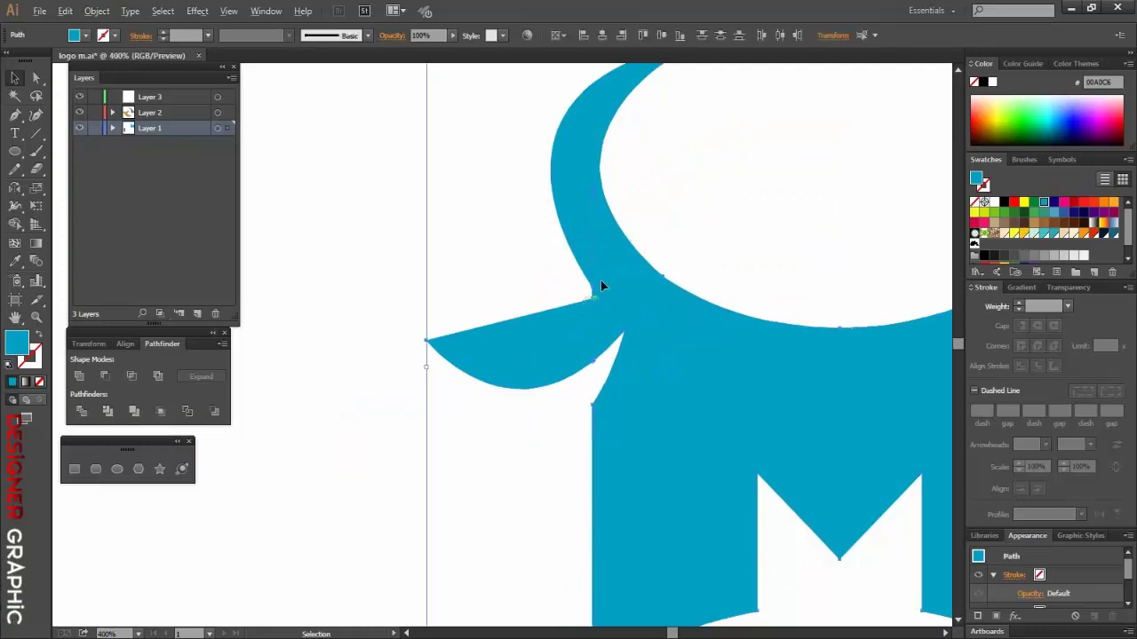
scroll(601, 286, "up", 4)
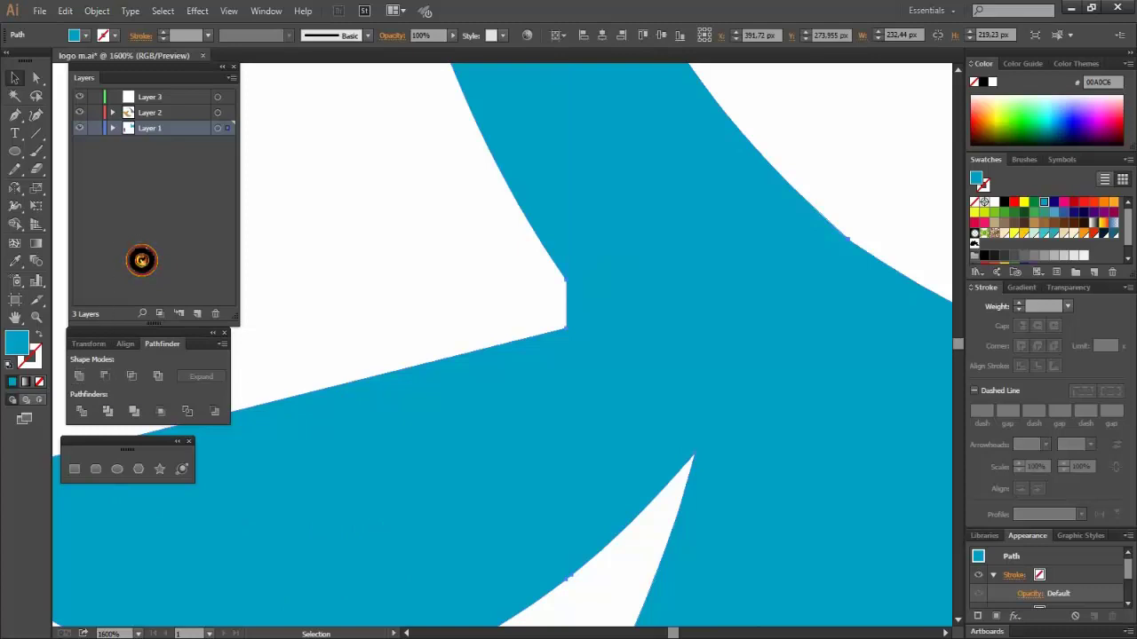
key("a")
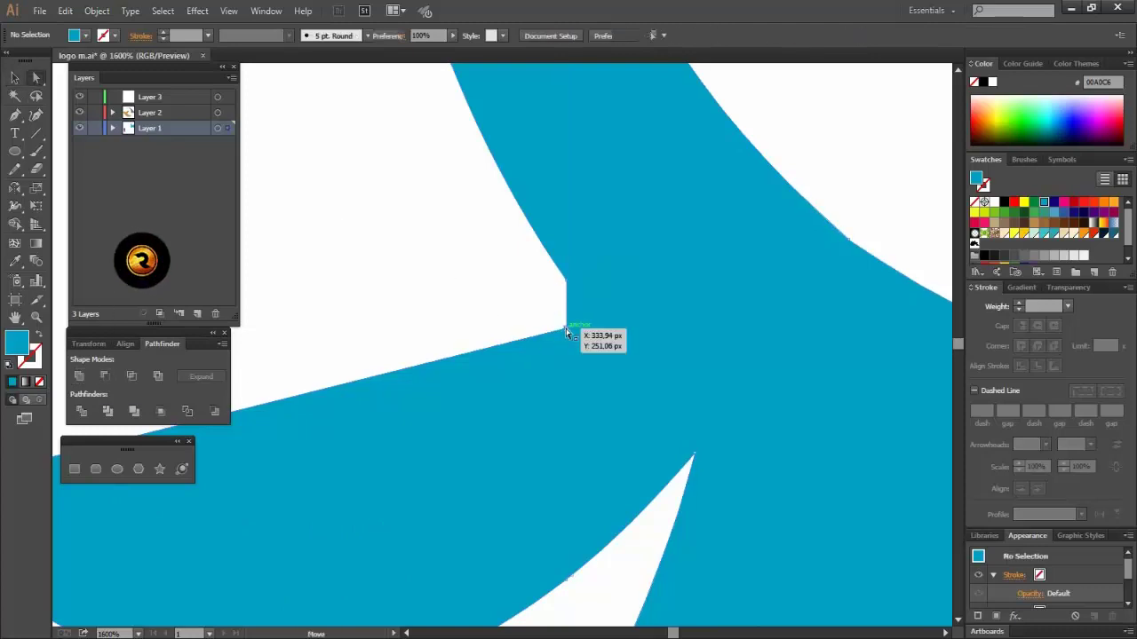
left_click(566, 328)
left_click_drag(558, 320, 328, 302)
left_click(328, 302)
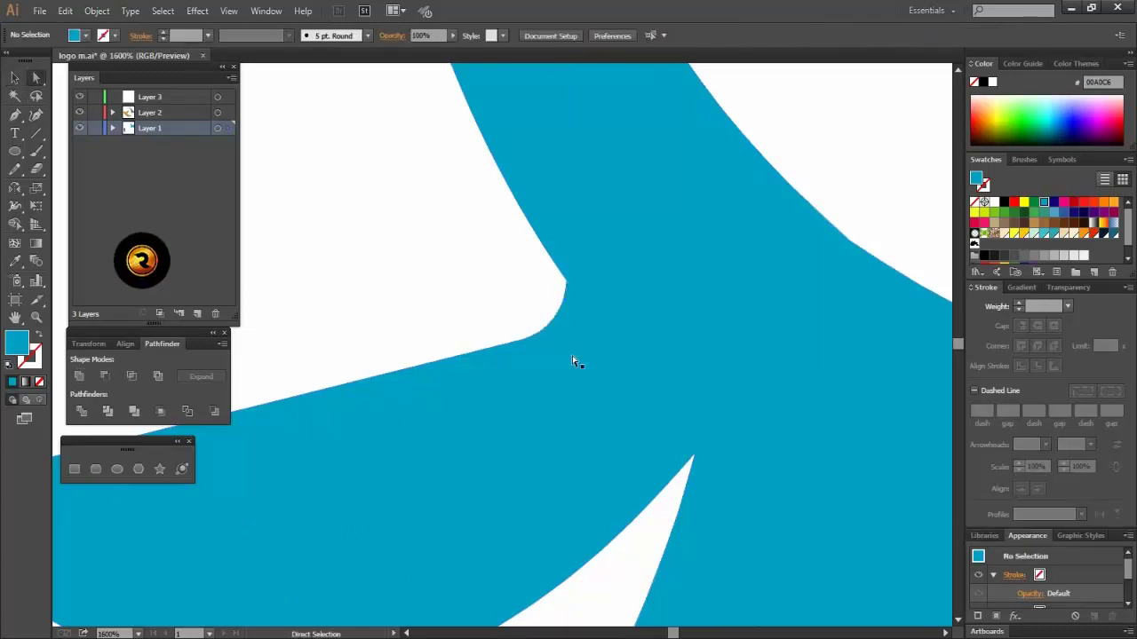
scroll(574, 361, "down", 4)
scroll(756, 347, "down", 1)
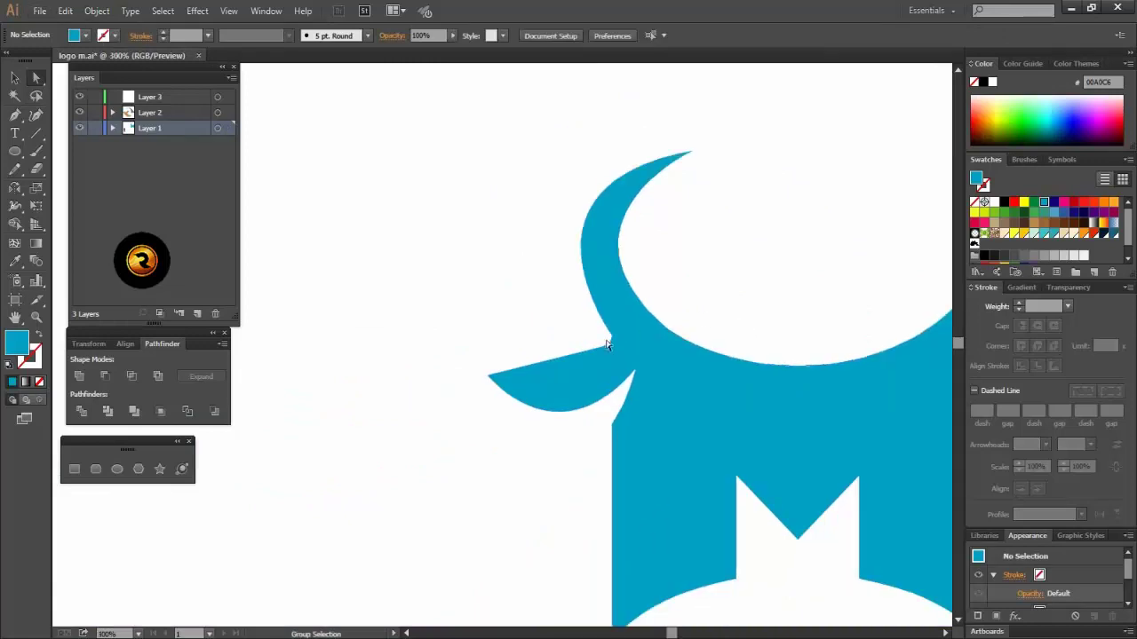
Step: Move the anchor point at the base of the horn's outer edge slightly inward into the body
scroll(621, 337, "up", 3)
left_click(634, 325)
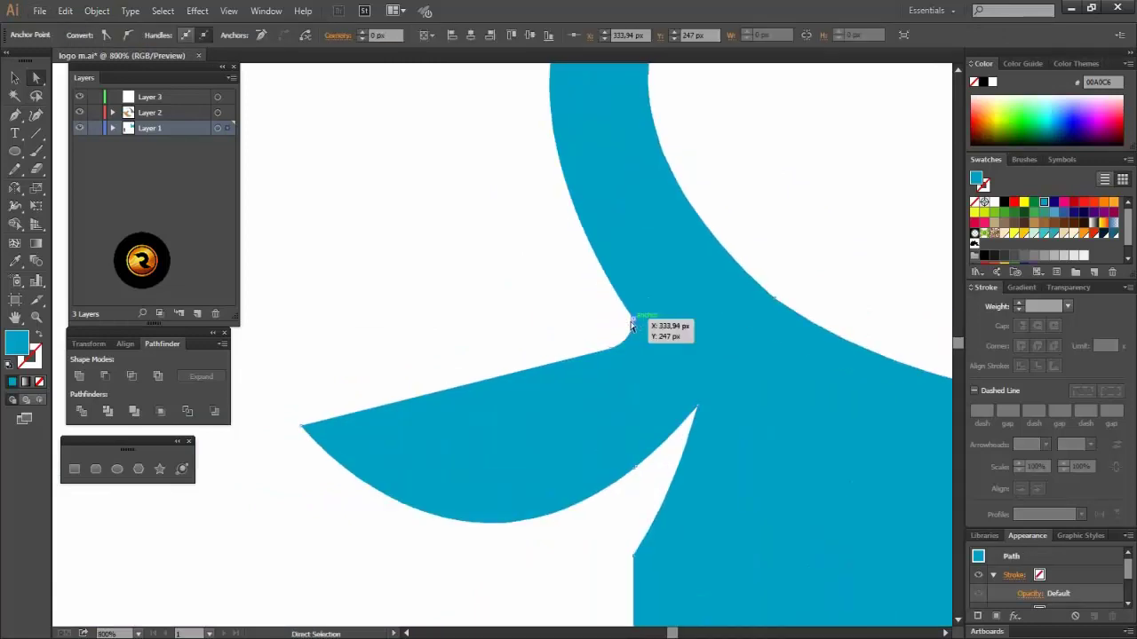
left_click(590, 343)
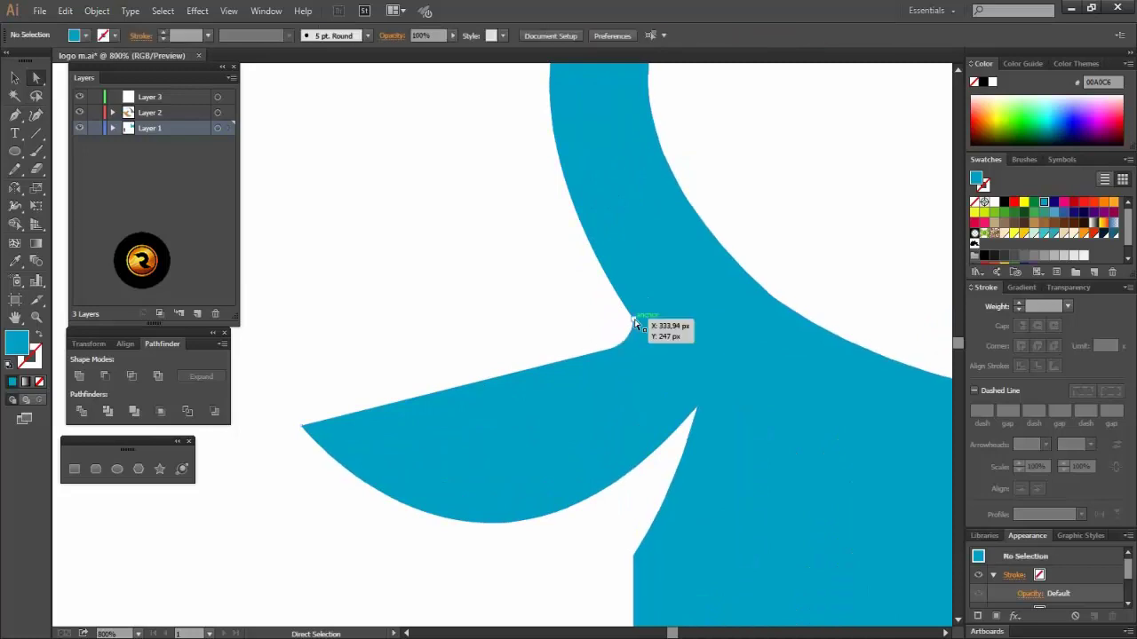
left_click_drag(633, 320, 654, 332)
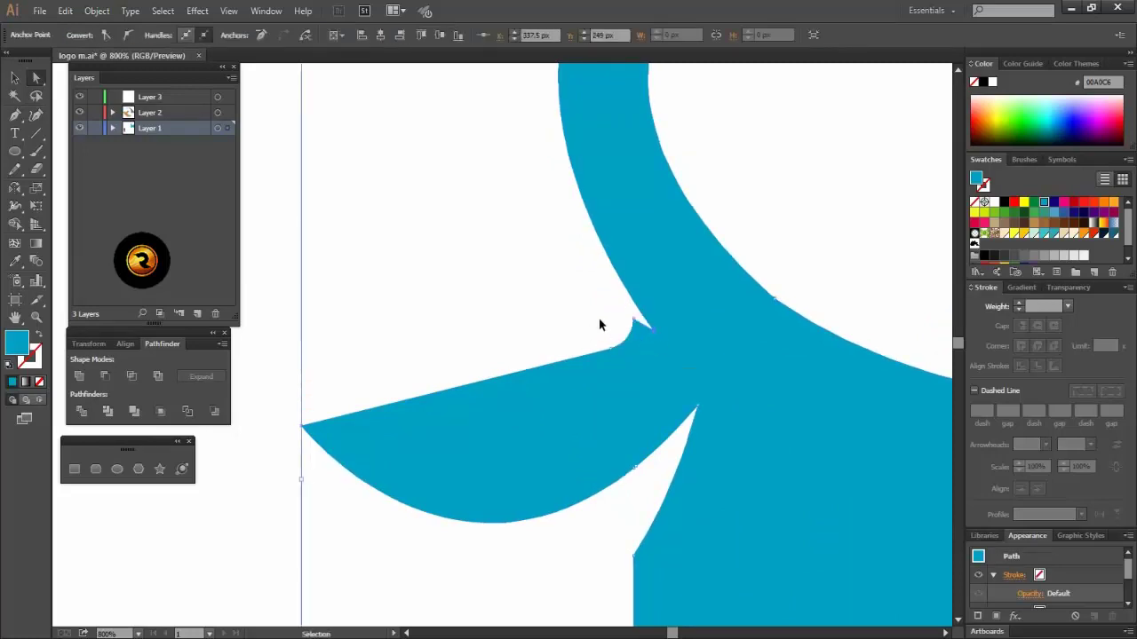
left_click(607, 346)
Step: Lower the remaining peak between the horn and ear and round it into a smooth curve
scroll(654, 359, "up", 3)
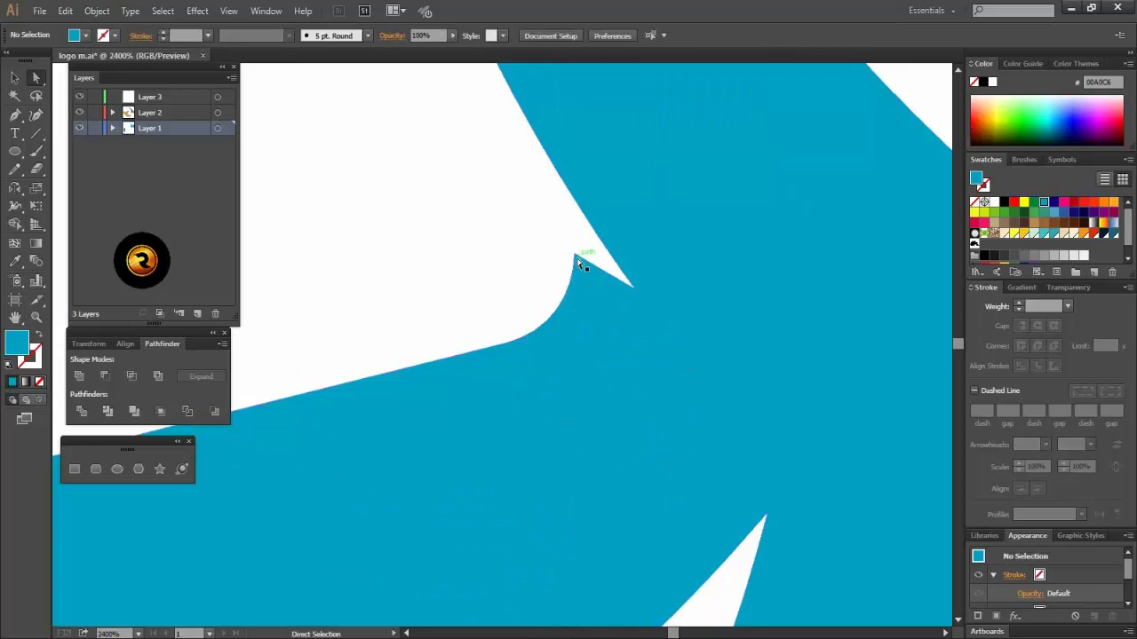
left_click_drag(579, 260, 585, 289)
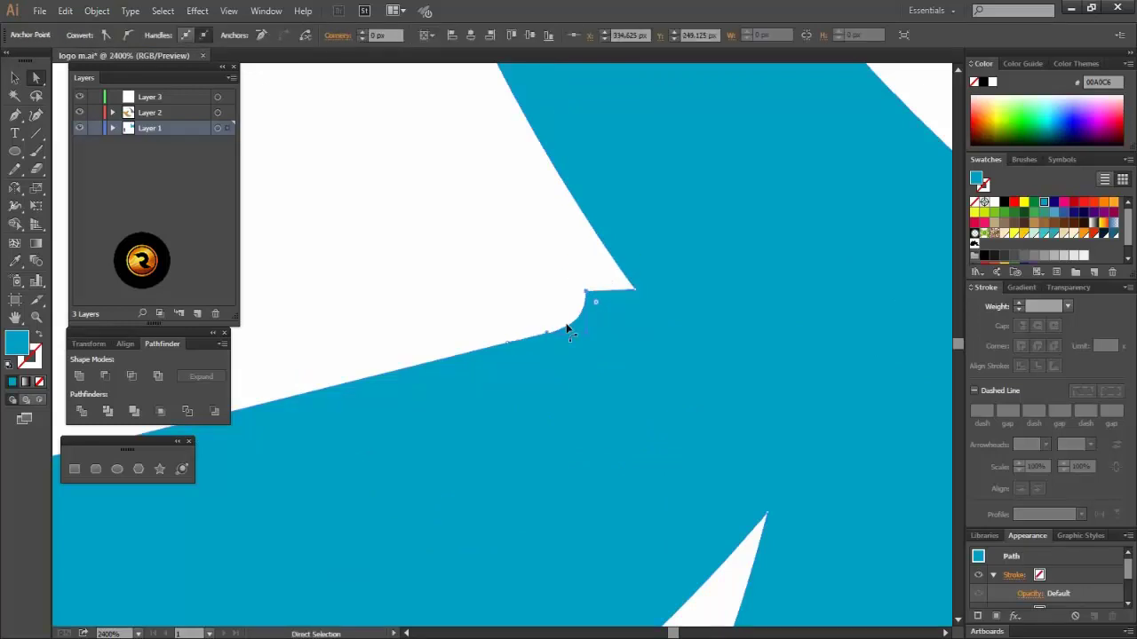
left_click(564, 317)
left_click(586, 291)
left_click_drag(640, 358, 672, 403)
left_click(520, 284)
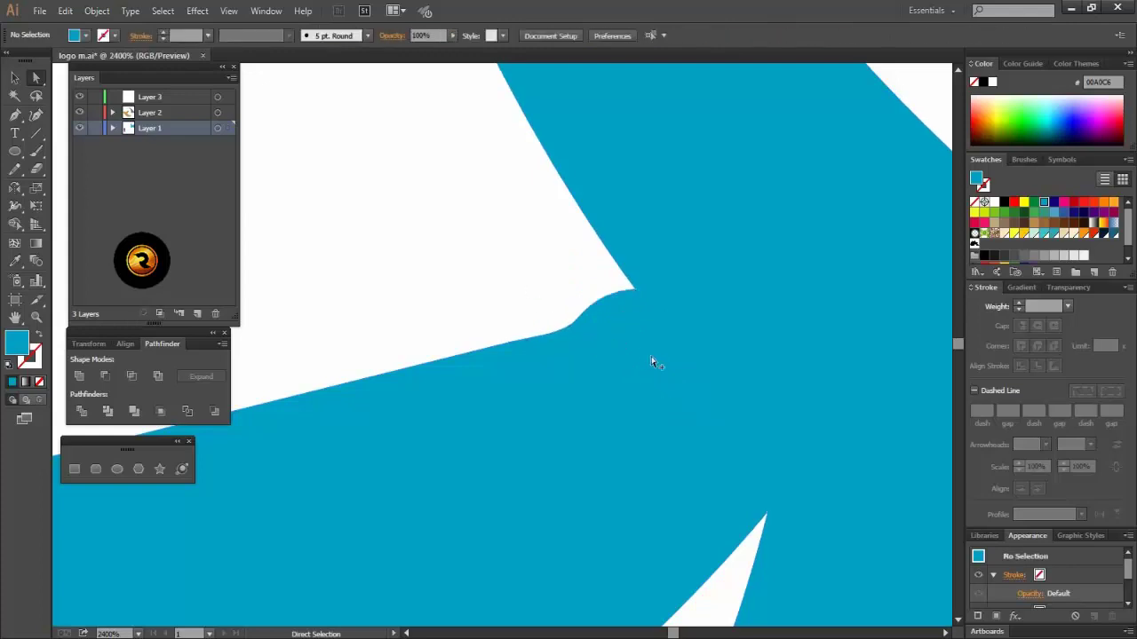
Step: Draw an ellipse about 23 px wide and 26.5 px high across the upper part of the horn, without a fill
scroll(651, 358, "down", 3)
scroll(651, 362, "down", 4)
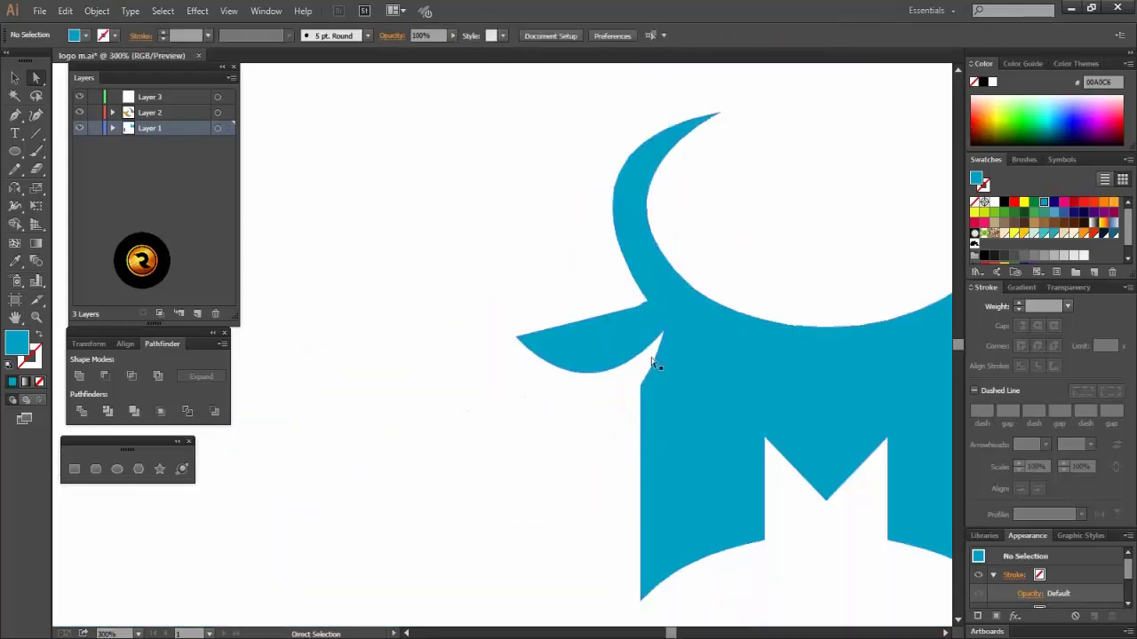
scroll(651, 358, "right", 1)
left_click(15, 79)
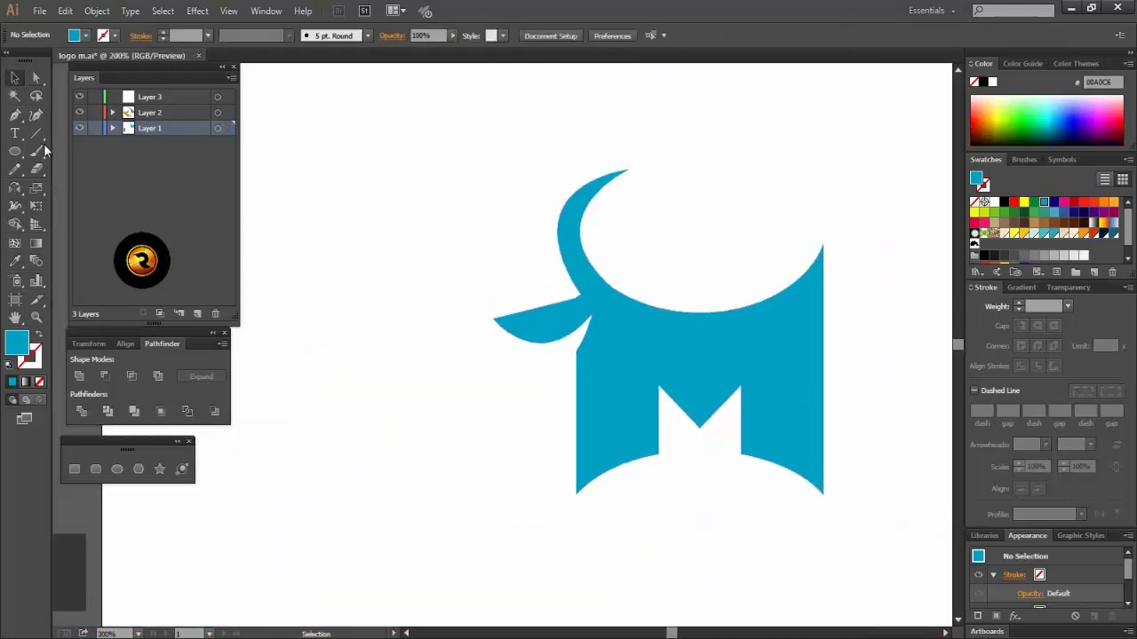
left_click(12, 154)
left_click_drag(559, 188, 591, 229)
left_click(39, 382)
left_click(14, 78)
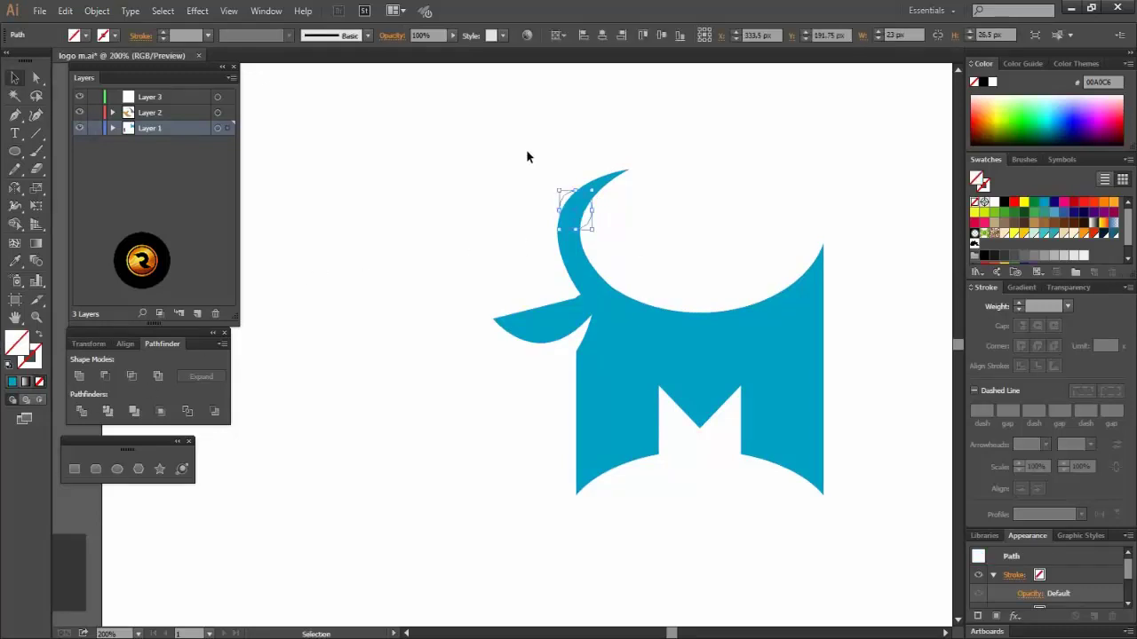
Step: Divide the M shape with the small ellipse using Pathfinder and ungroup the resulting pieces
left_click_drag(526, 149, 602, 235)
left_click(95, 409)
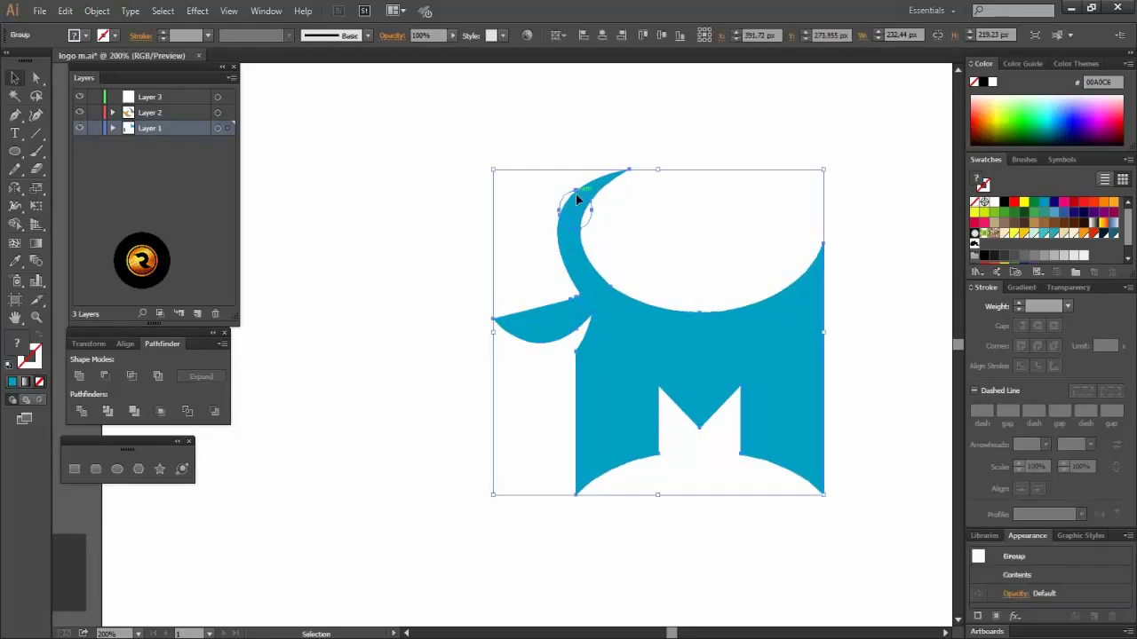
scroll(583, 196, "up", 2)
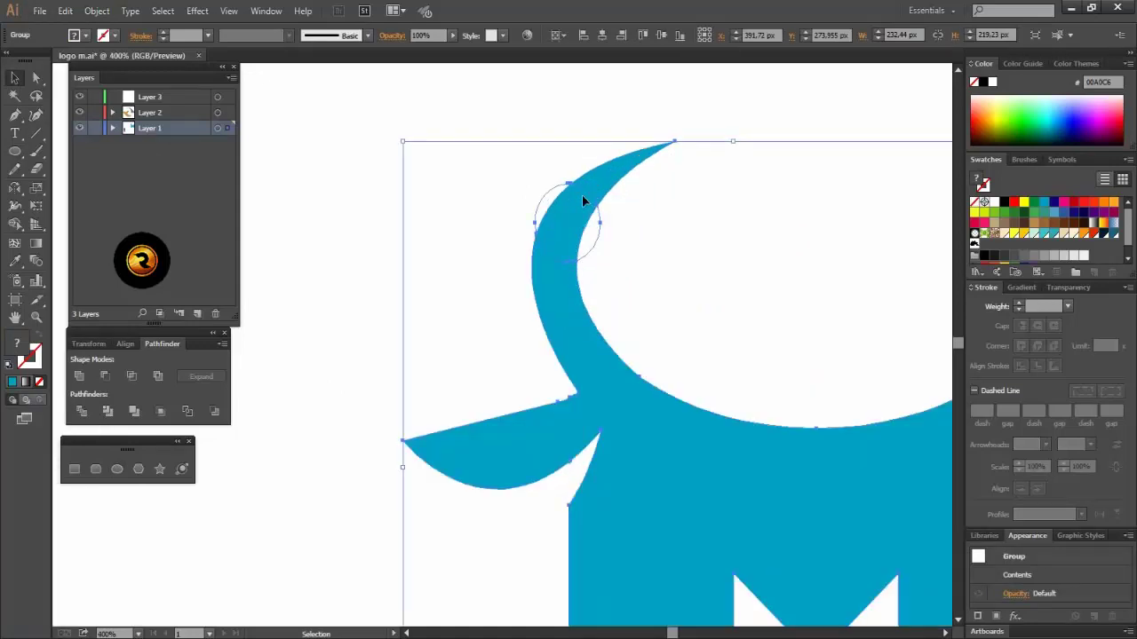
right_click(583, 197)
left_click(615, 283)
left_click(605, 241)
Step: Delete the leftover ellipse fragments on both sides of the horn
left_click(599, 240)
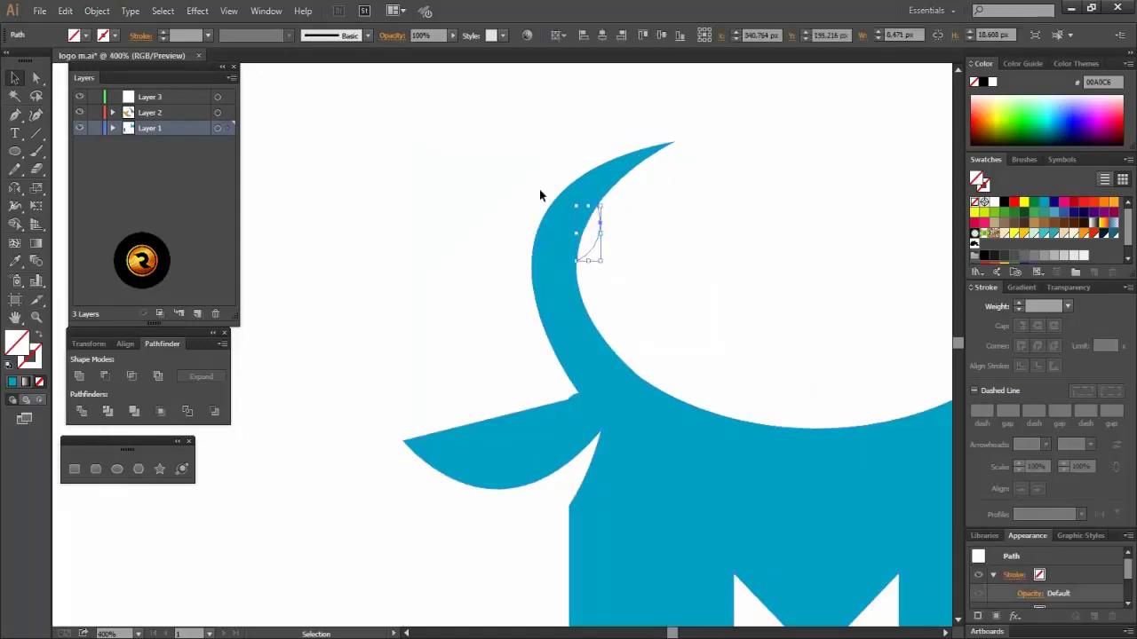
key("Delete")
left_click(539, 203)
key("Delete")
Step: Fill the separated tip of the horn with red
left_click(618, 181)
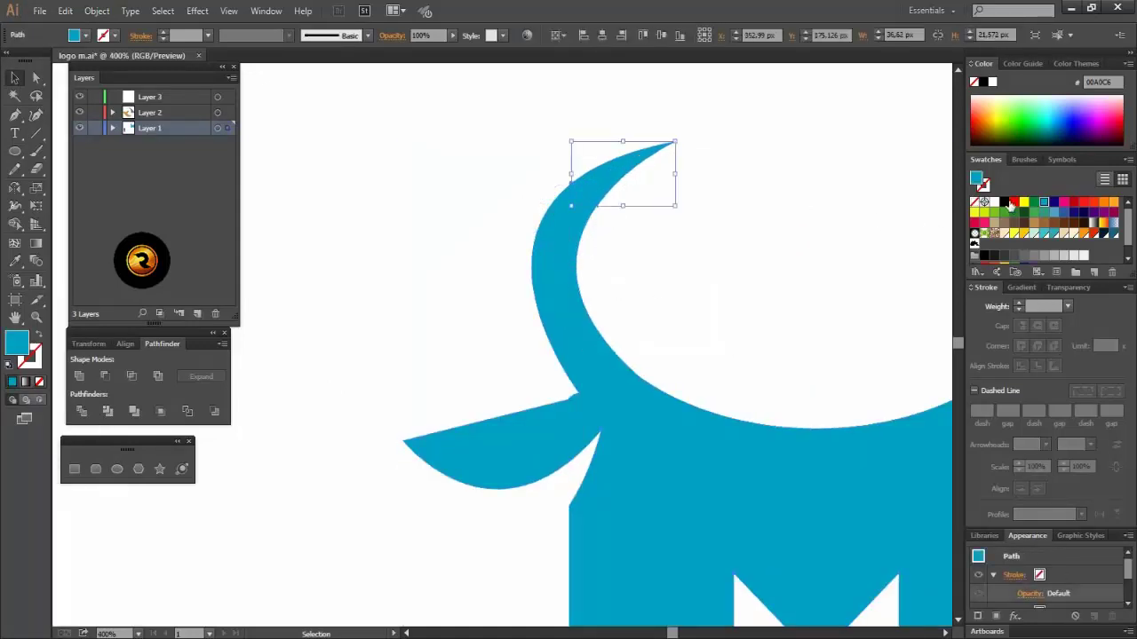
left_click(1014, 202)
left_click(769, 278)
scroll(769, 278, "down", 3)
scroll(769, 281, "right", 1)
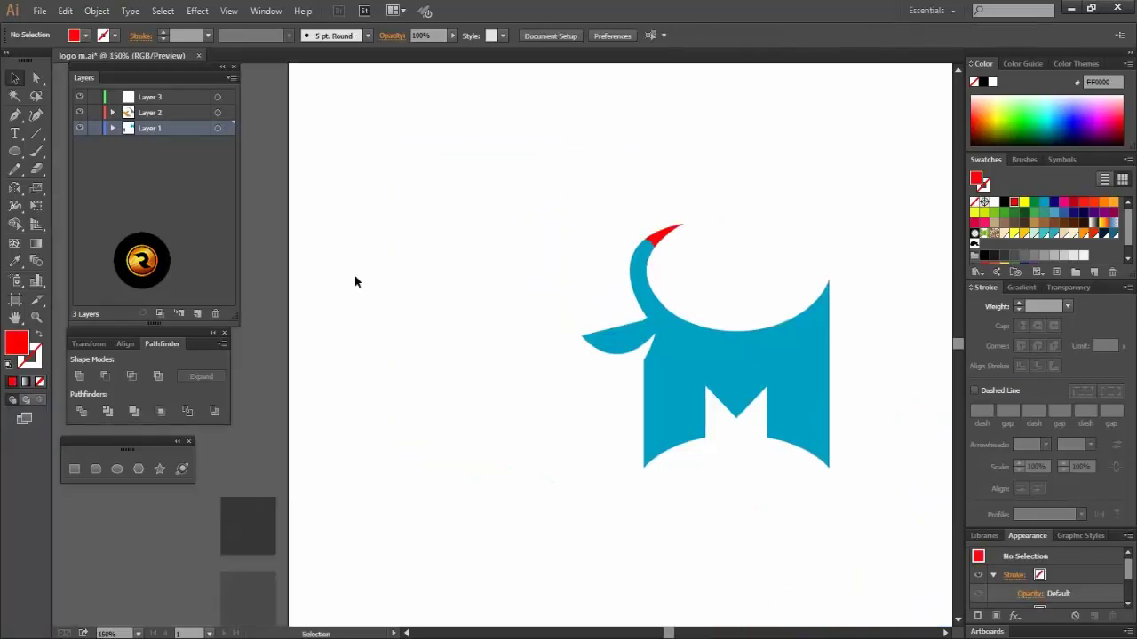
Step: Round the corner where the M's outer left edge meets the notch beneath the ear
key("a")
scroll(607, 320, "up", 2)
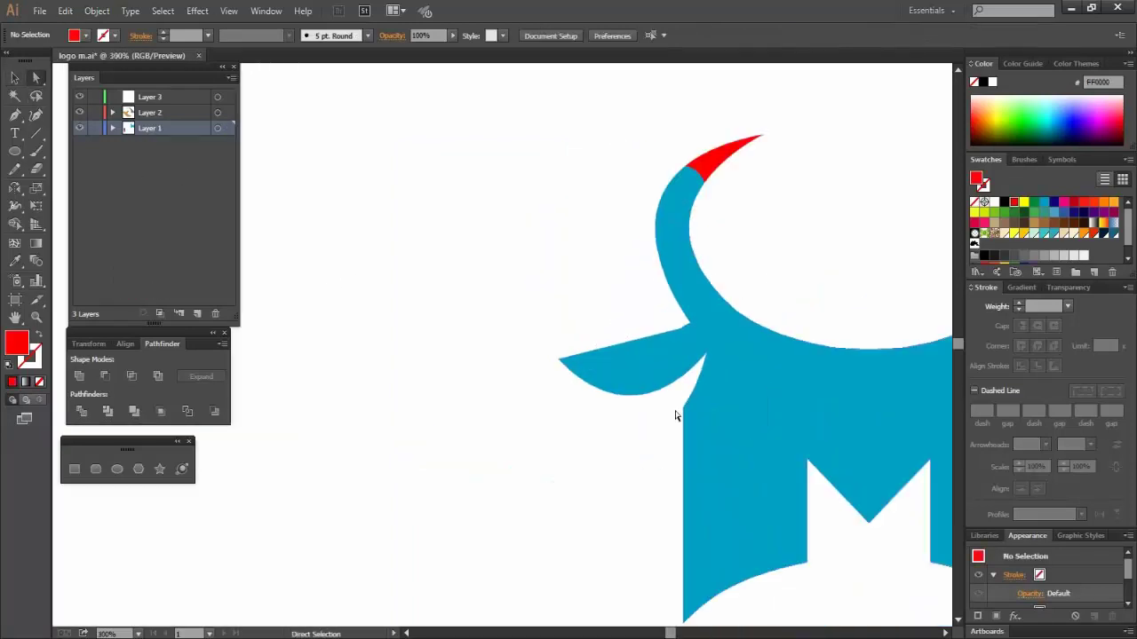
left_click(698, 417)
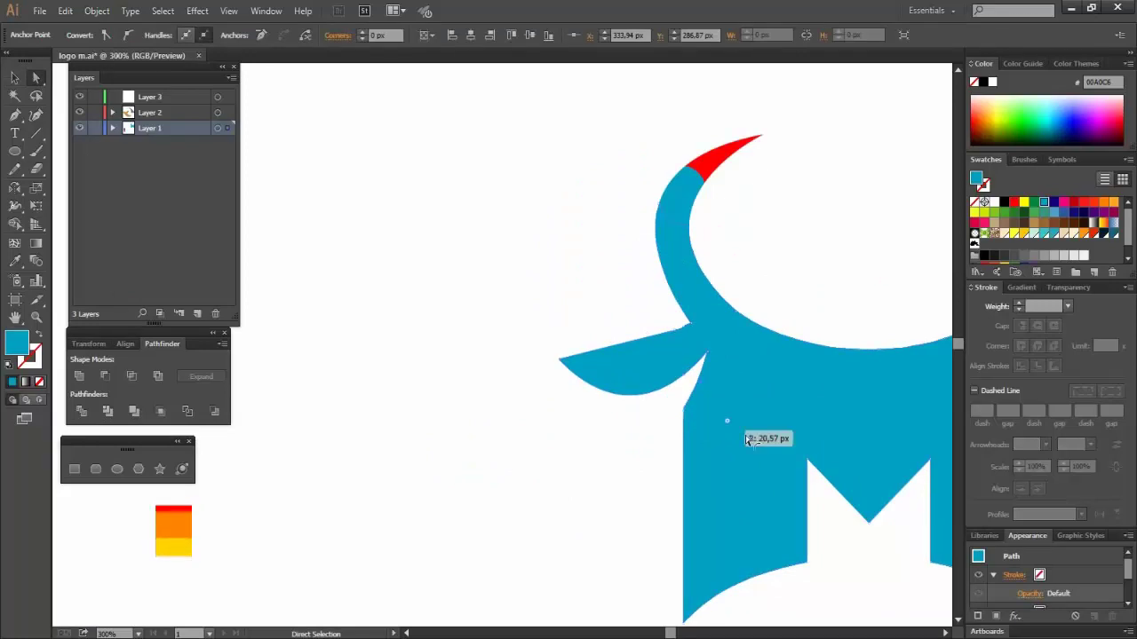
left_click(617, 474)
scroll(618, 475, "down", 3)
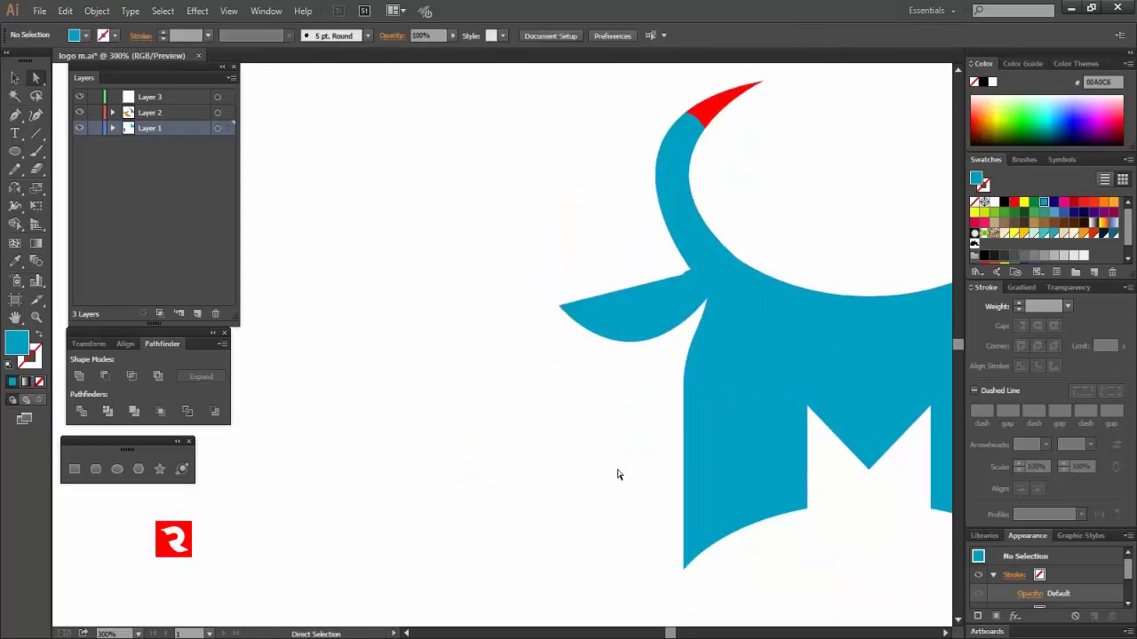
Step: Round the corner where the inner edge of the M's left leg meets its curved bottom edge
left_click(802, 435)
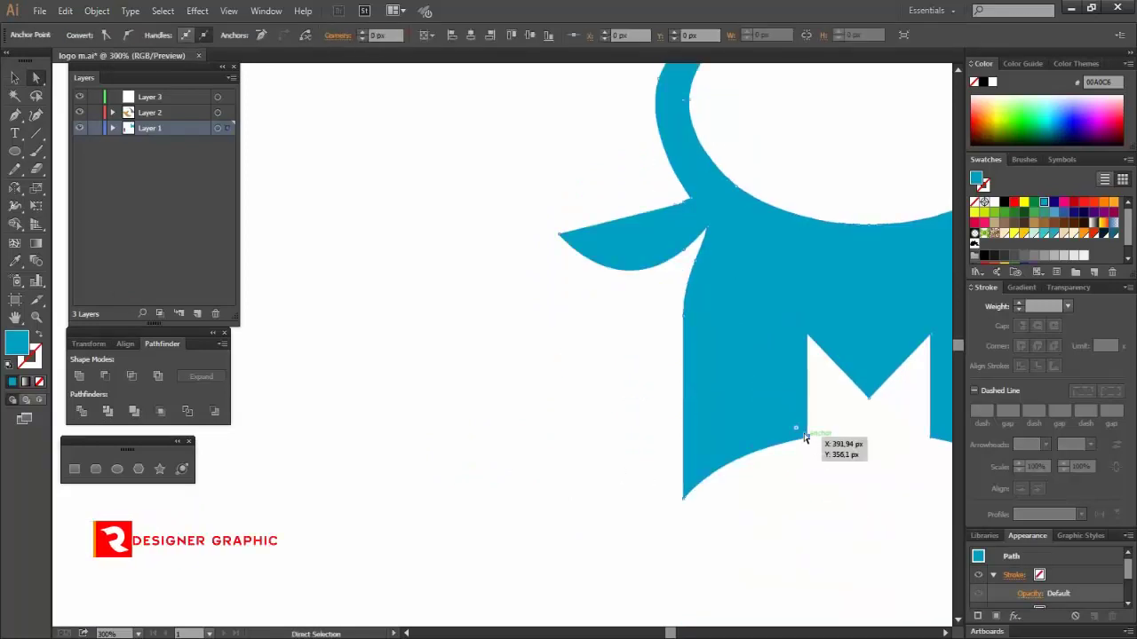
left_click(578, 434)
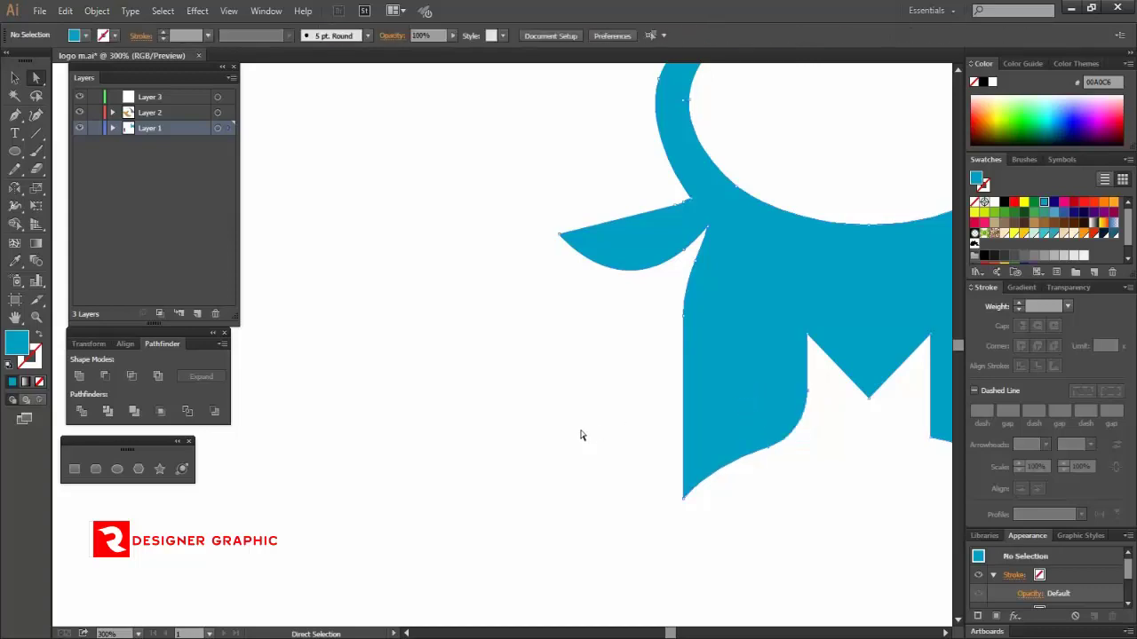
scroll(579, 435, "down", 2, "alt")
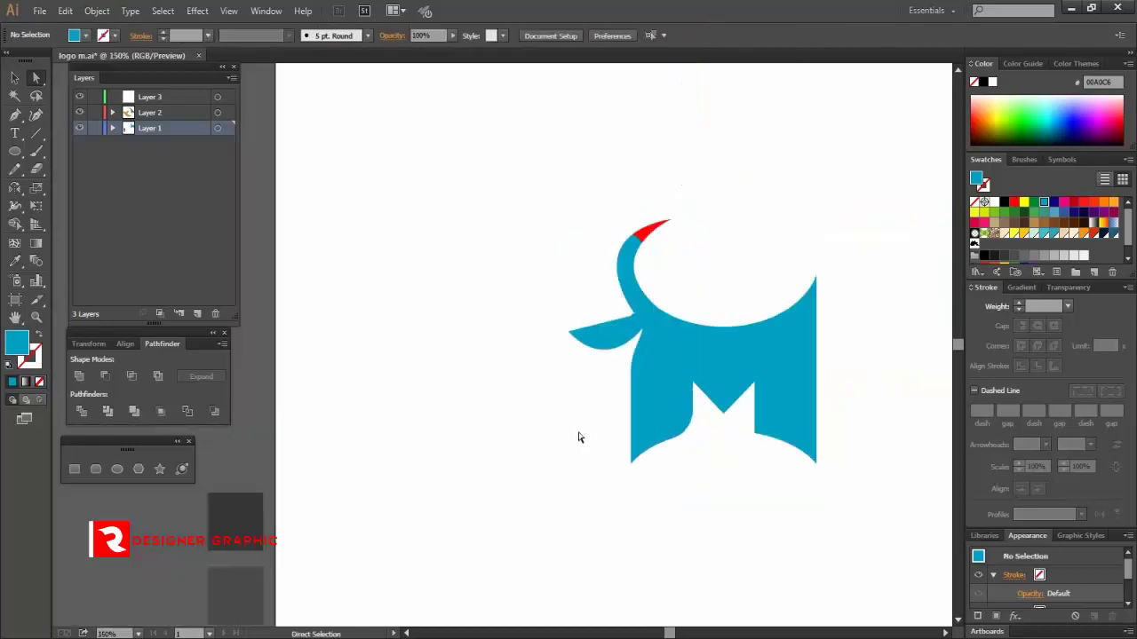
Step: Try to round the tip of the M's central V, and undo the change
left_click(726, 451)
left_click_drag(725, 427, 728, 417)
left_click(716, 505)
key("ctrl+z")
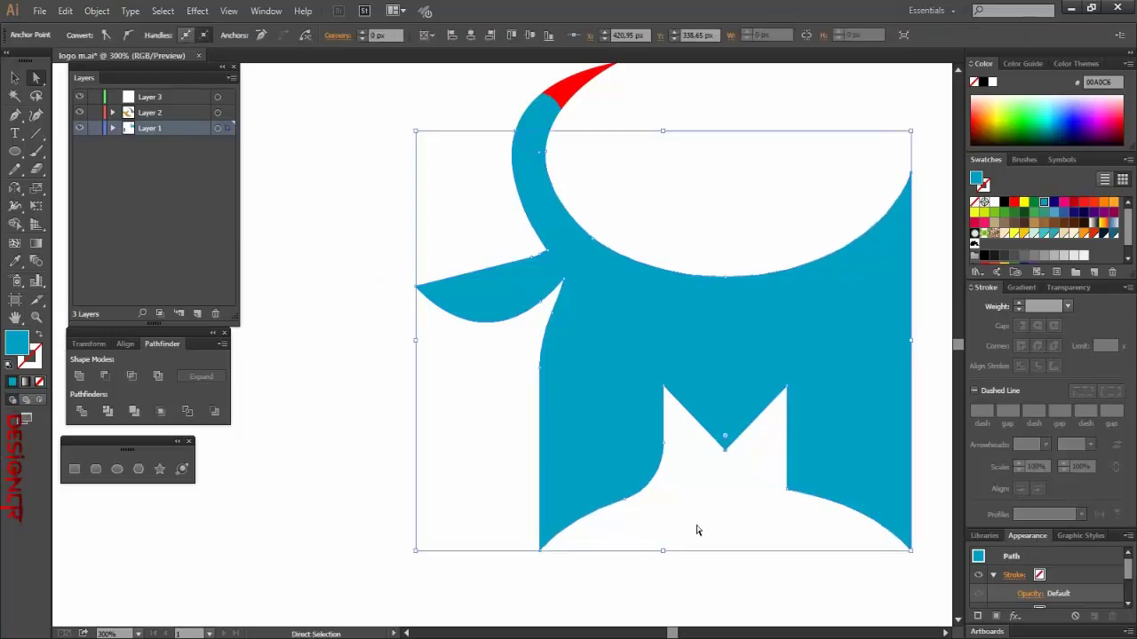
left_click(698, 530)
Step: Draw a vertical line about 242 px long through the middle of the M and centre it
left_click(15, 79)
left_click(37, 133)
scroll(586, 298, "down", 2)
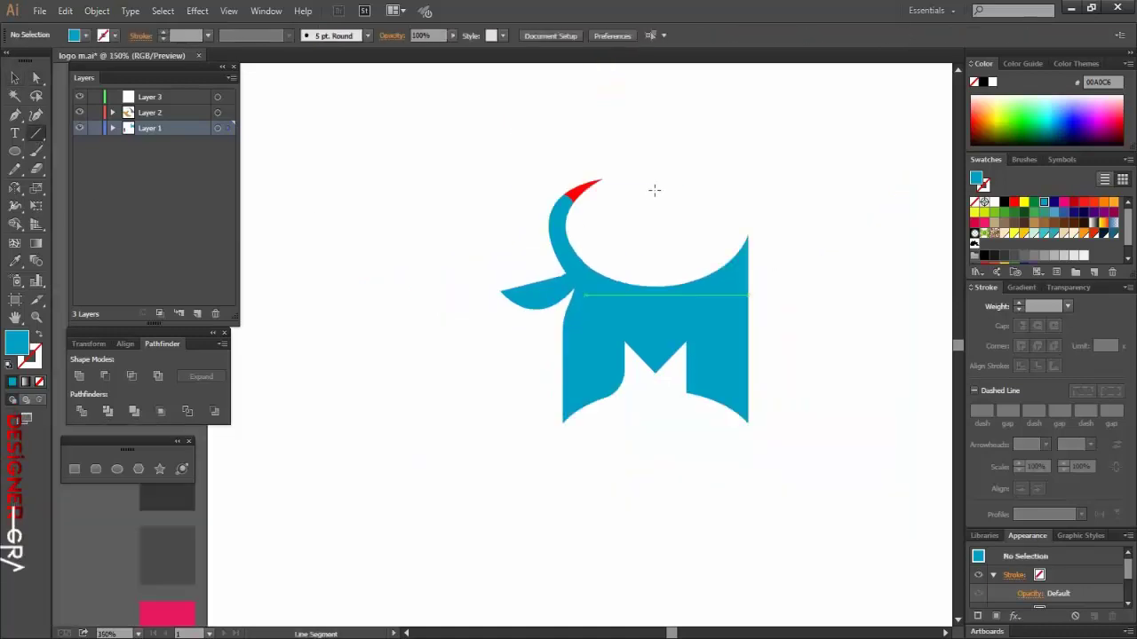
left_click_drag(655, 179, 654, 448)
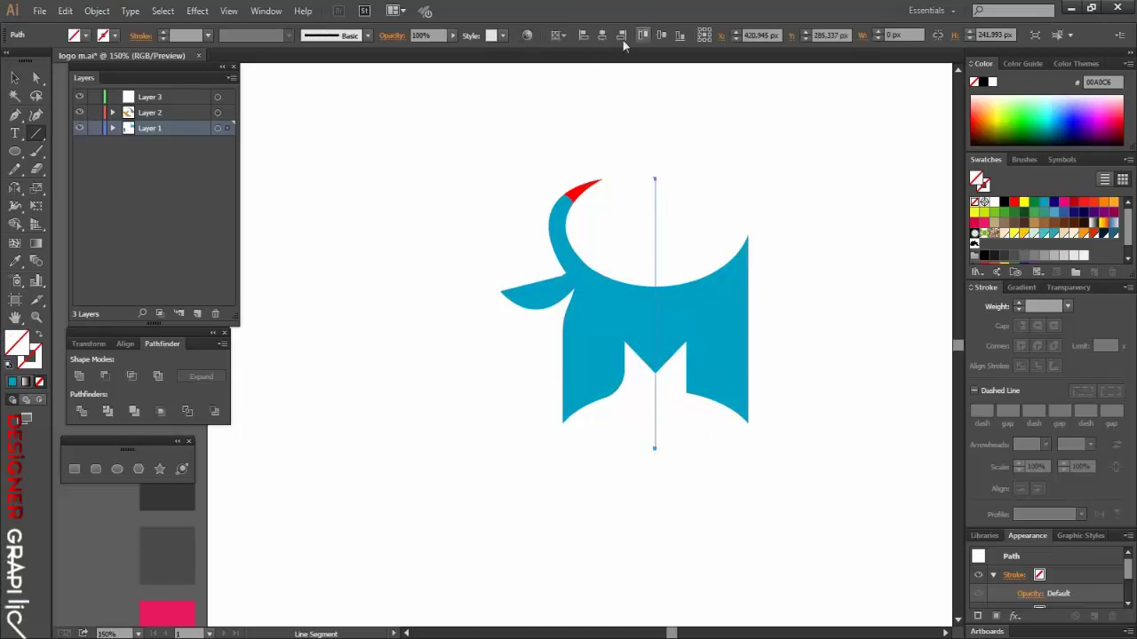
key("v")
left_click(97, 11)
mouse_move(245, 313)
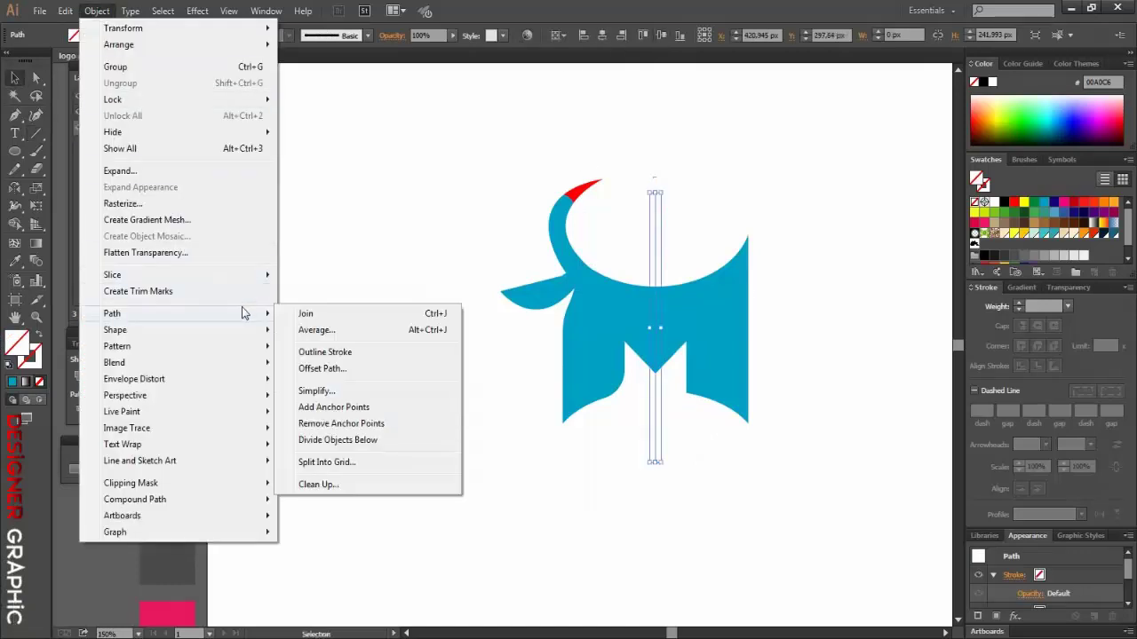
left_click(325, 462)
key("Return")
left_click(731, 220)
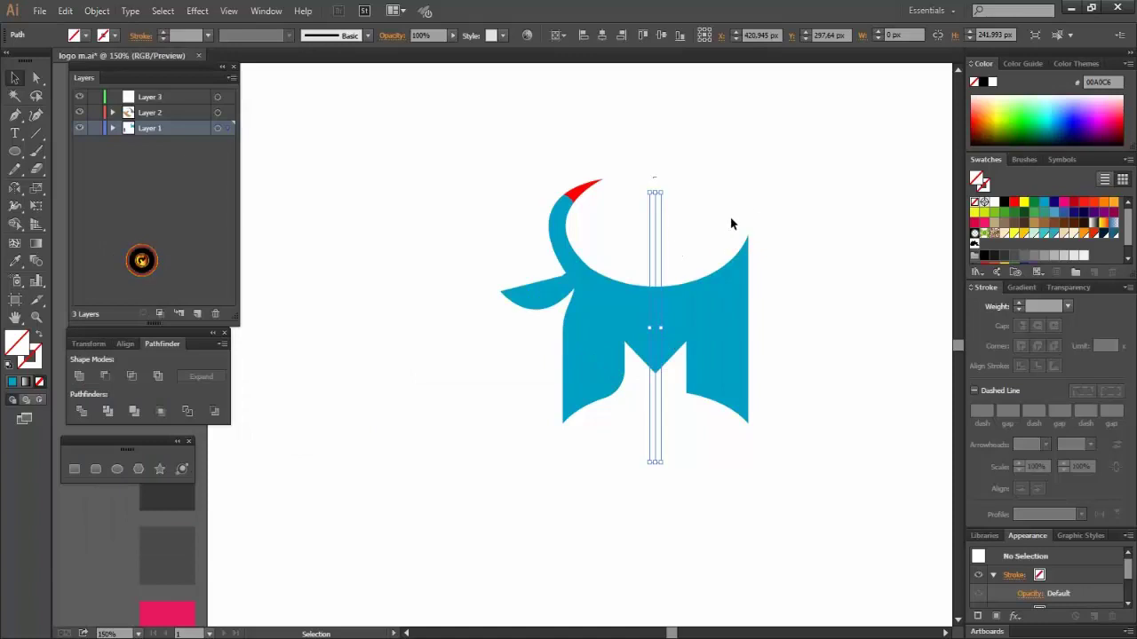
Step: Split the M along the vertical line with Divide Objects Below and delete its right half
left_click(656, 243)
left_click(96, 11)
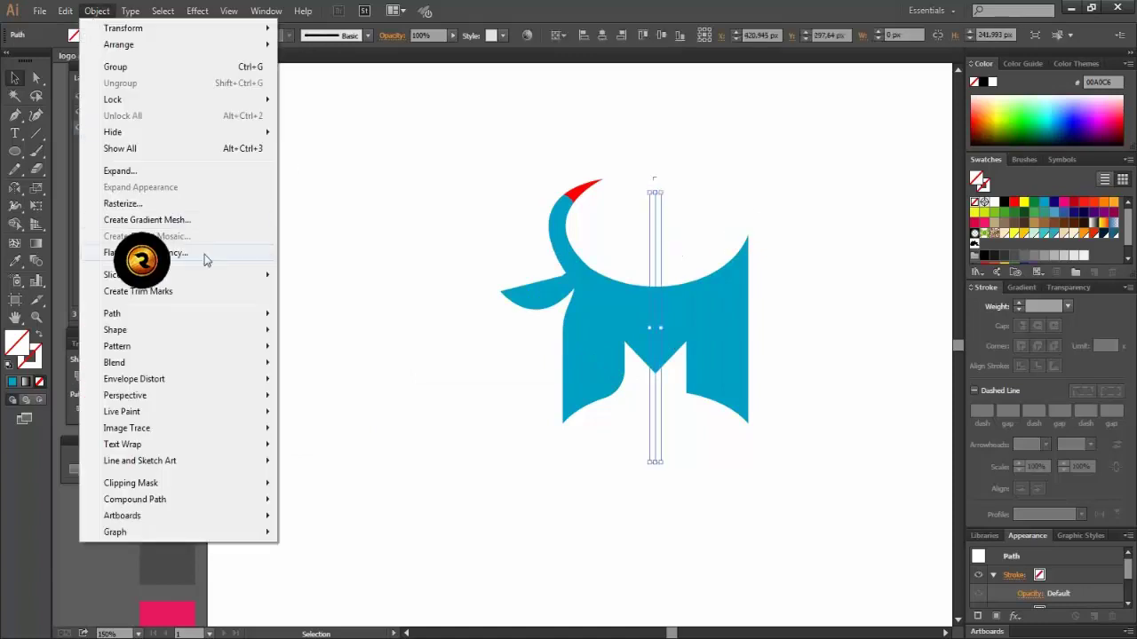
mouse_move(177, 315)
left_click(328, 441)
left_click(780, 301)
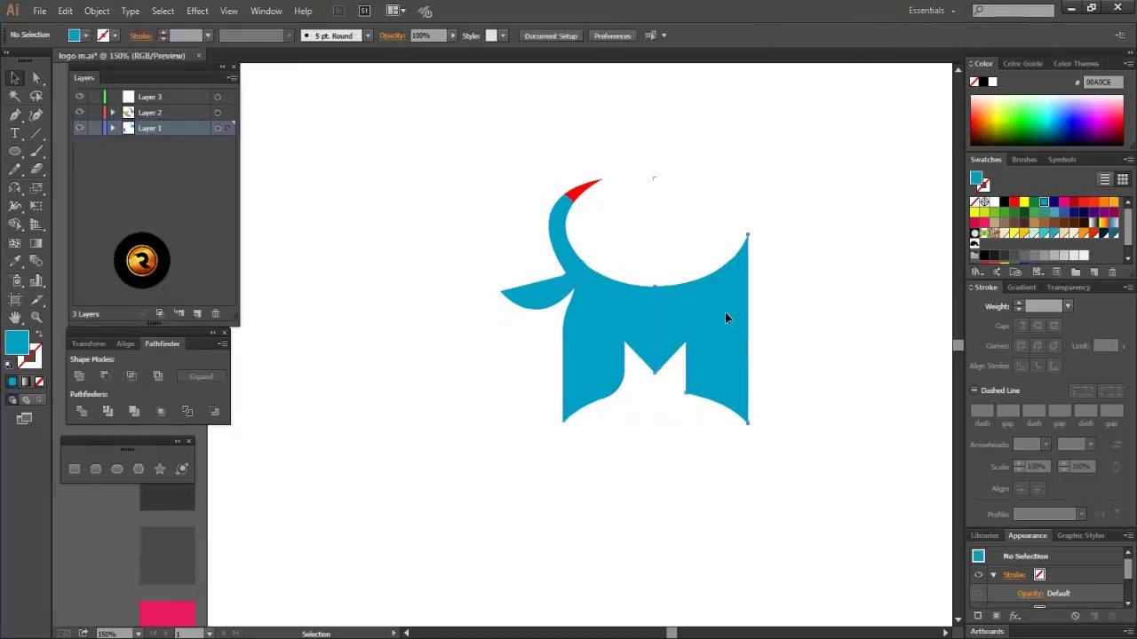
left_click(725, 312)
key("Delete")
left_click(619, 299)
left_click(14, 188)
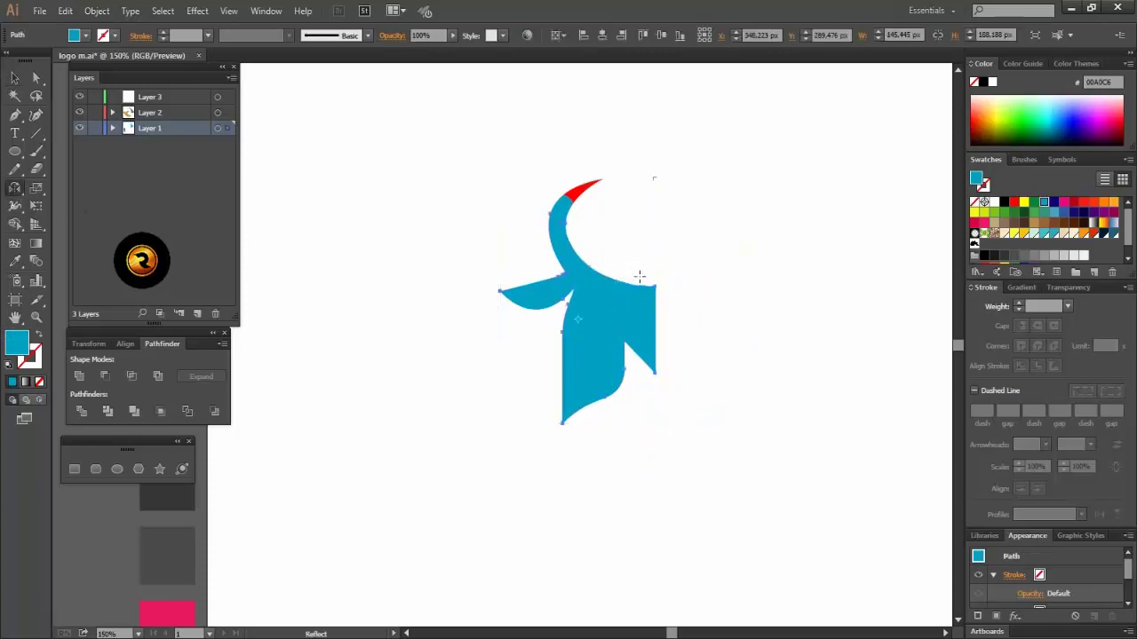
left_click(657, 286, "alt")
left_click(956, 190)
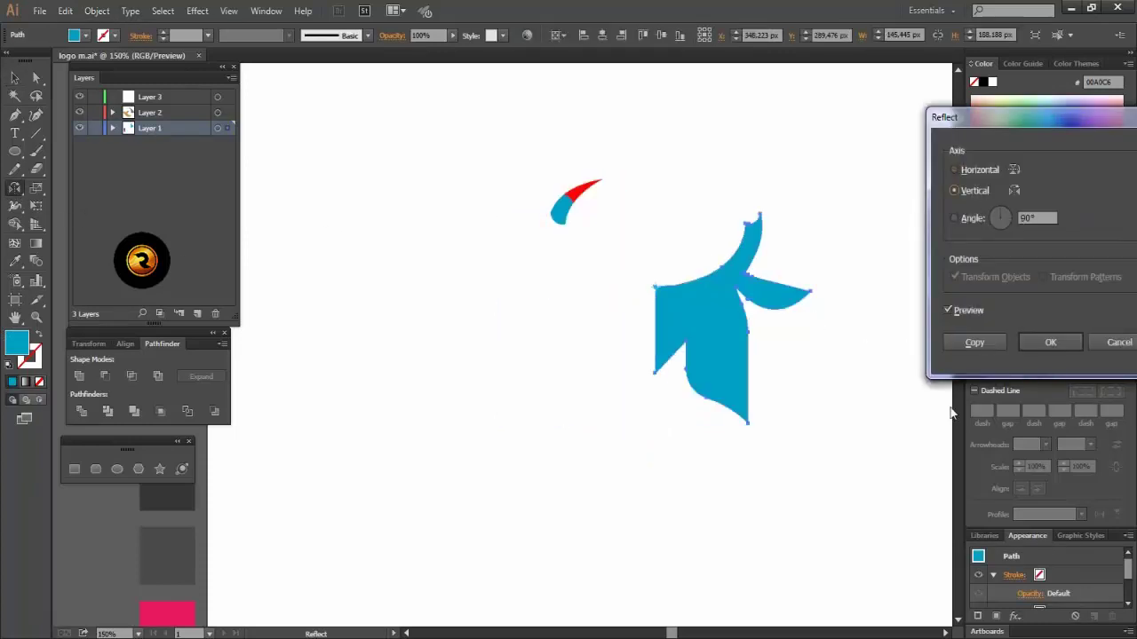
left_click(1051, 342)
key("v")
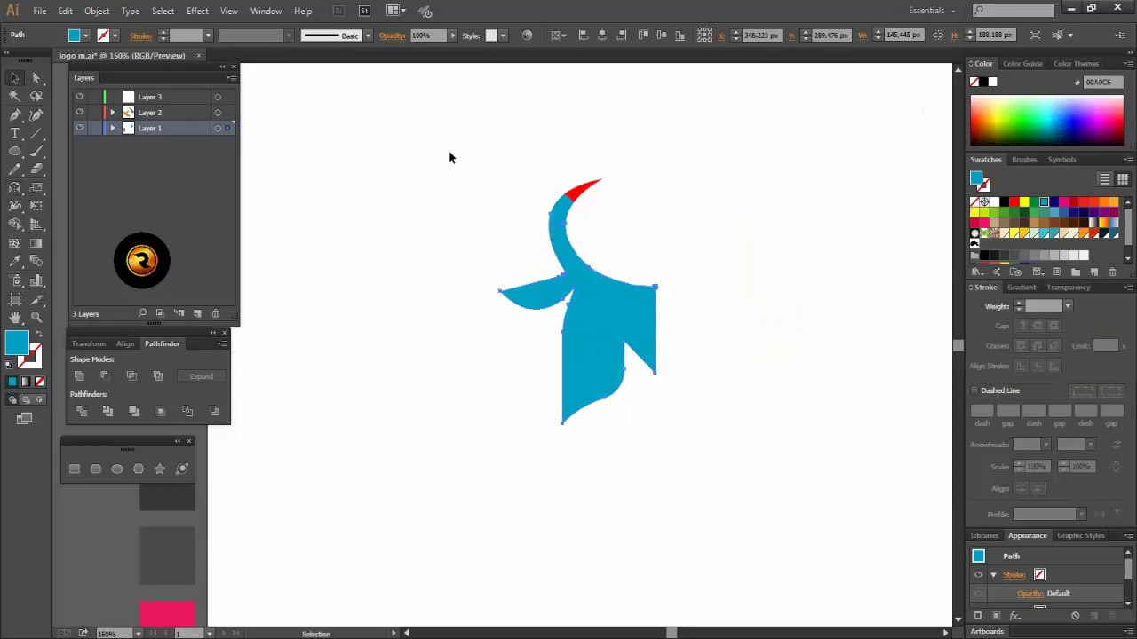
Step: Reflect a copy of the left half and its red horn tip across the vertical axis at the M's centre
left_click(349, 379)
key("ctrl+a")
key("o")
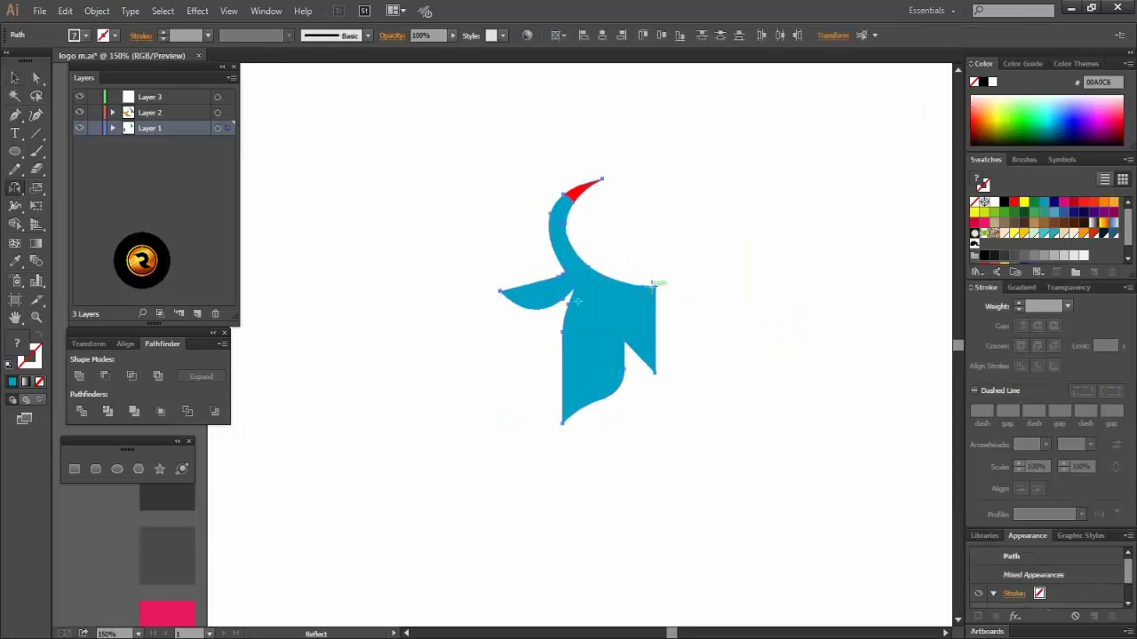
left_click(654, 288, "alt")
left_click(956, 190)
left_click(974, 344)
left_click(15, 79)
left_click(839, 265)
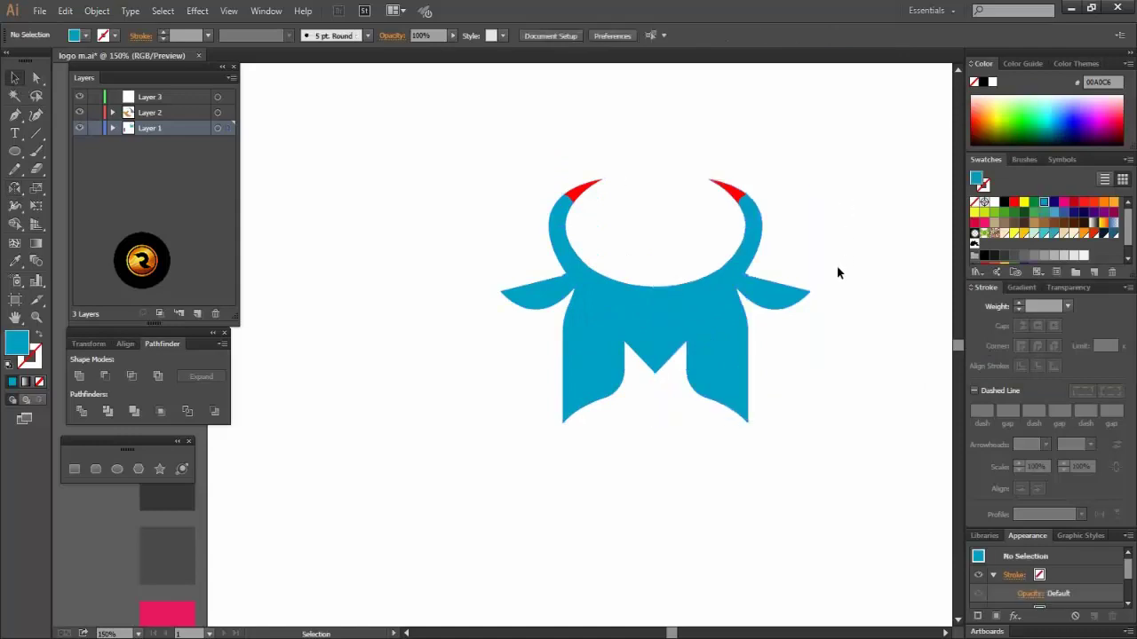
Step: Unite the two blue halves of the bull head into one shape
left_click_drag(690, 397, 689, 398)
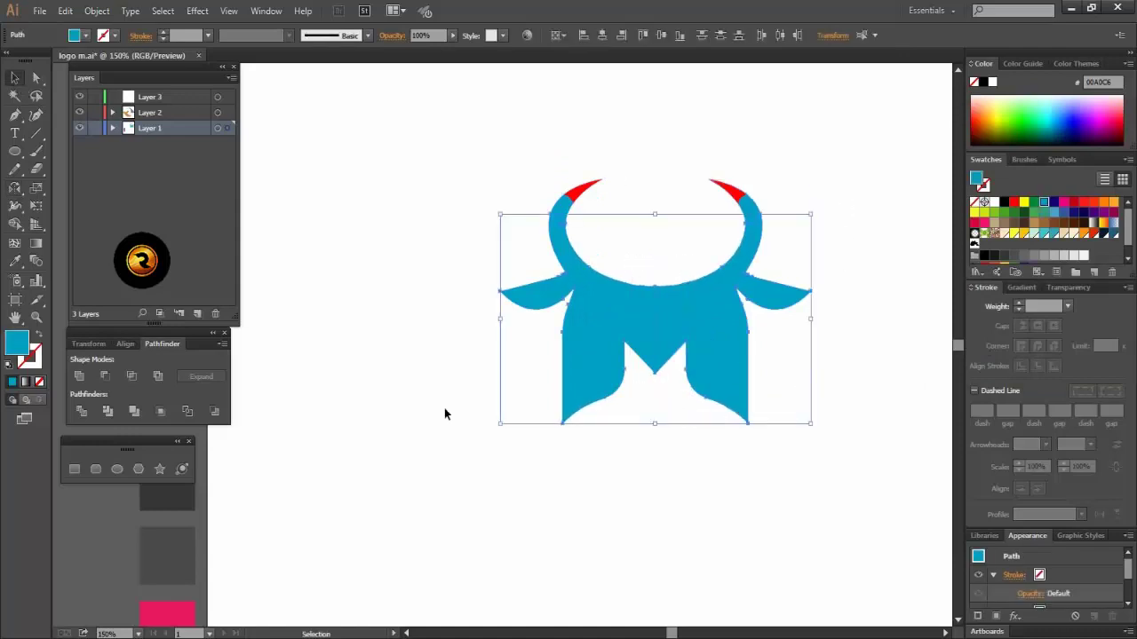
left_click(79, 378)
left_click(661, 450)
scroll(663, 421, "up", 1)
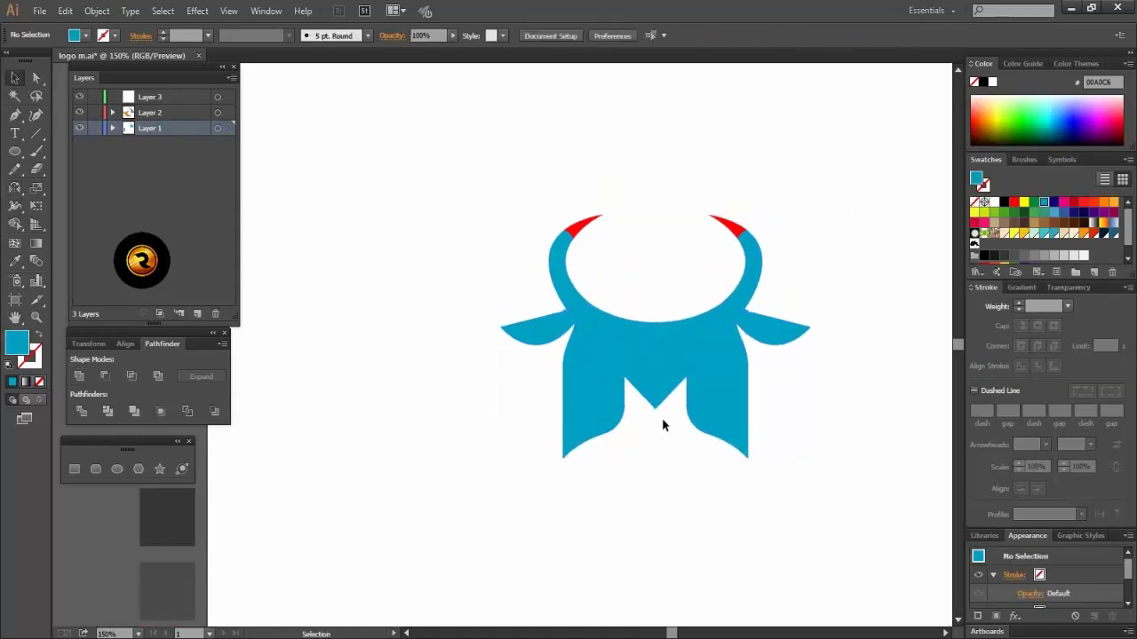
Step: Reduce the height of the whole bull head slightly, including both red horn tips
left_click_drag(500, 171, 782, 433)
left_click_drag(657, 198, 656, 217)
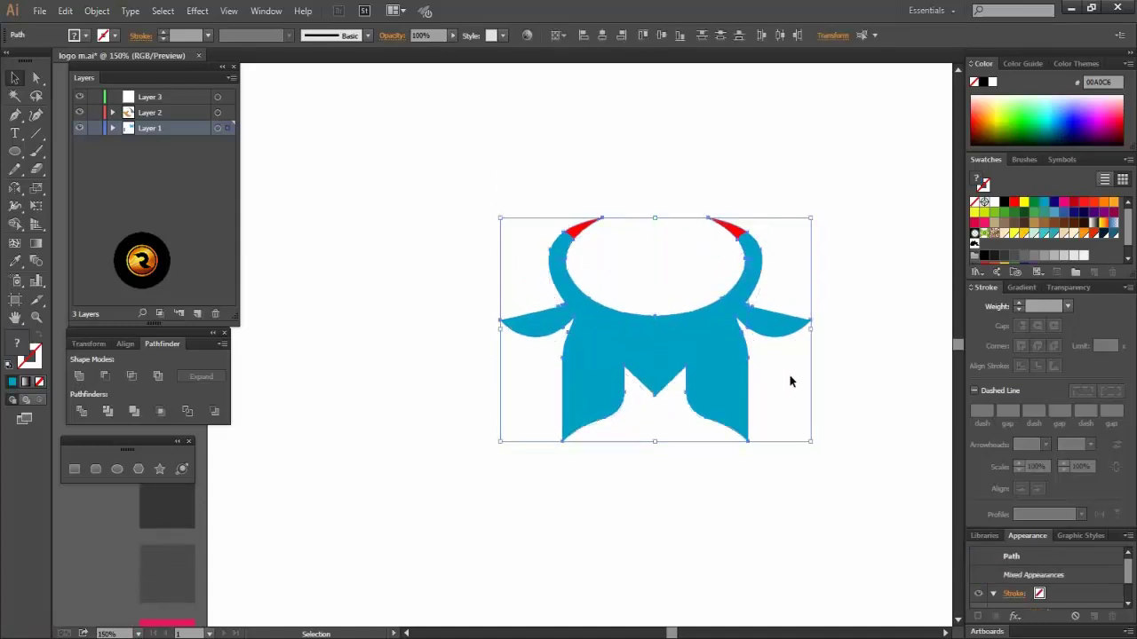
left_click(833, 404)
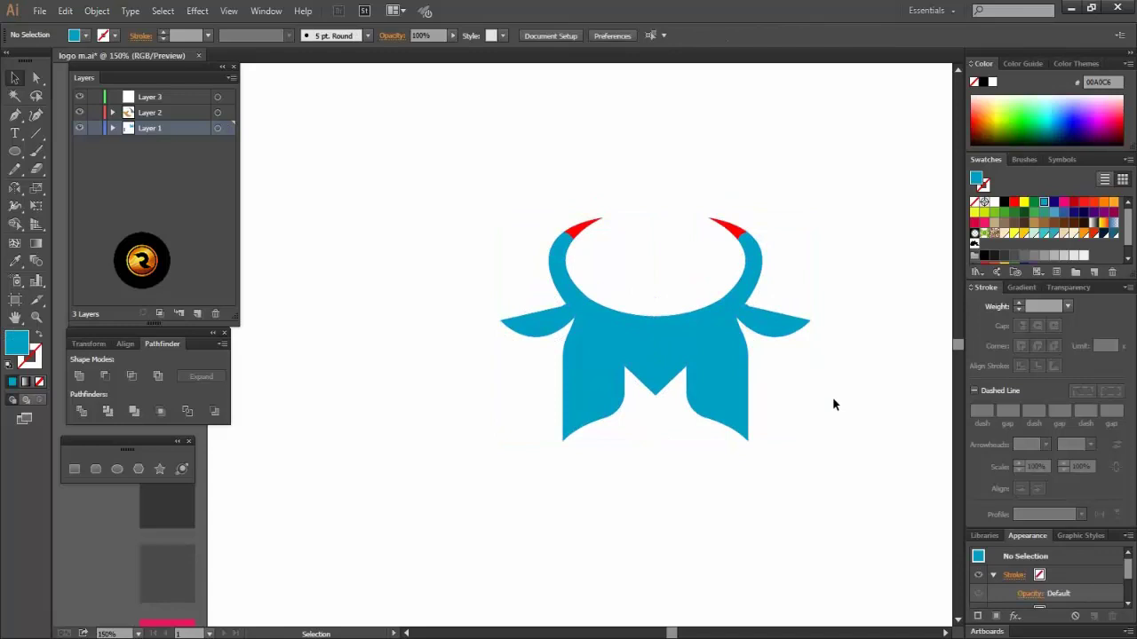
Step: Draw a thin triangle about 41 px long with the Pen tool, extending the M's left inner notch diagonally up and outward
scroll(681, 402, "up", 3, "alt")
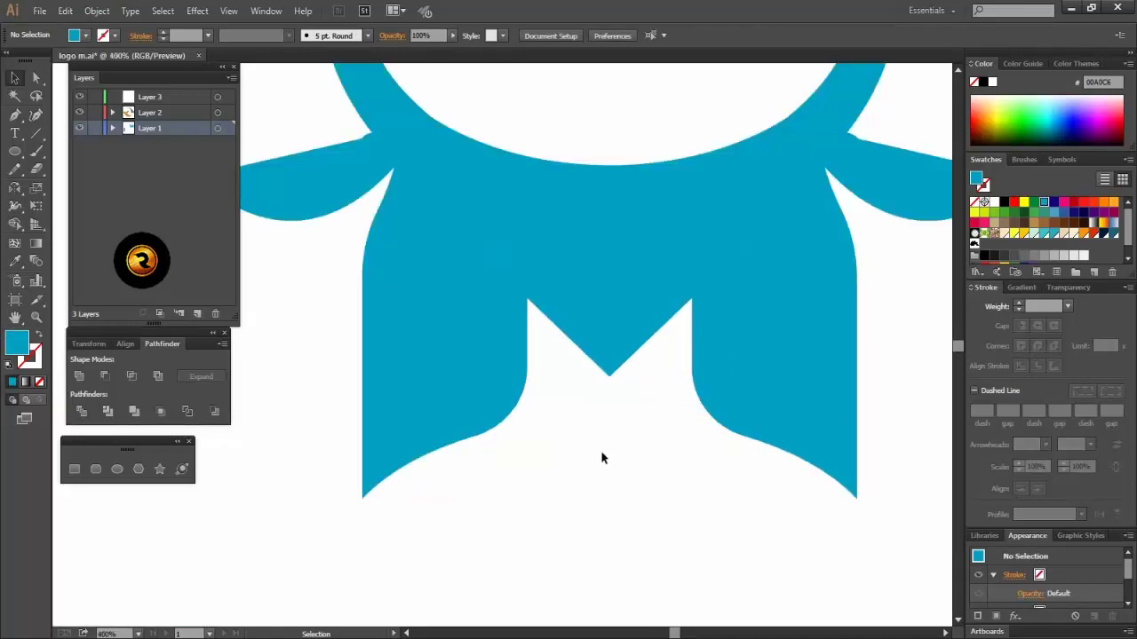
left_click(35, 79)
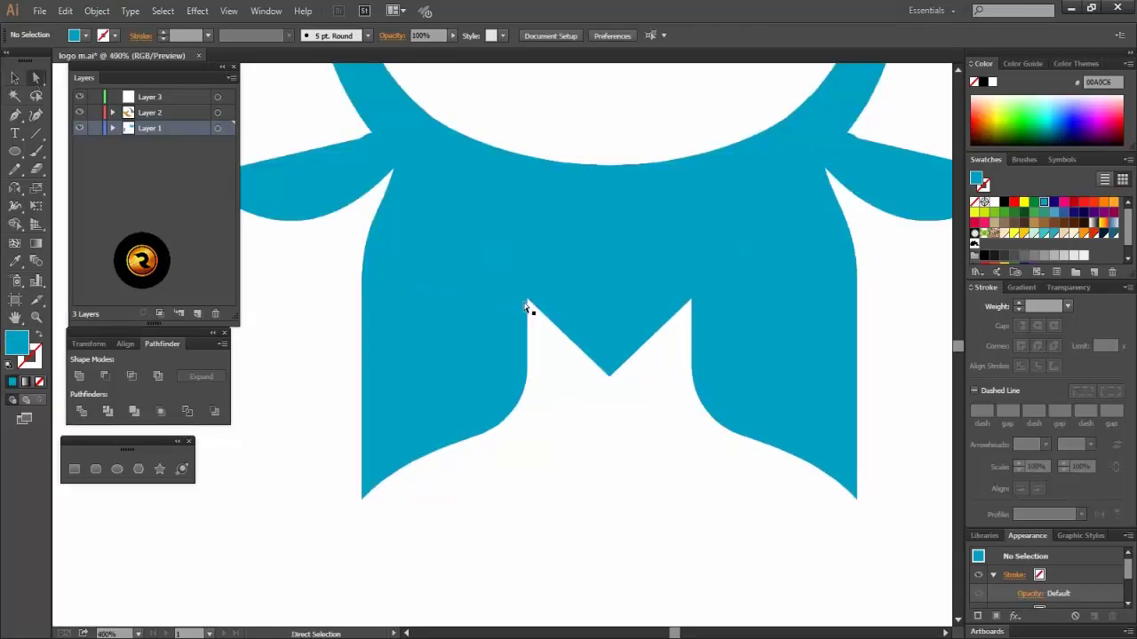
left_click(16, 115)
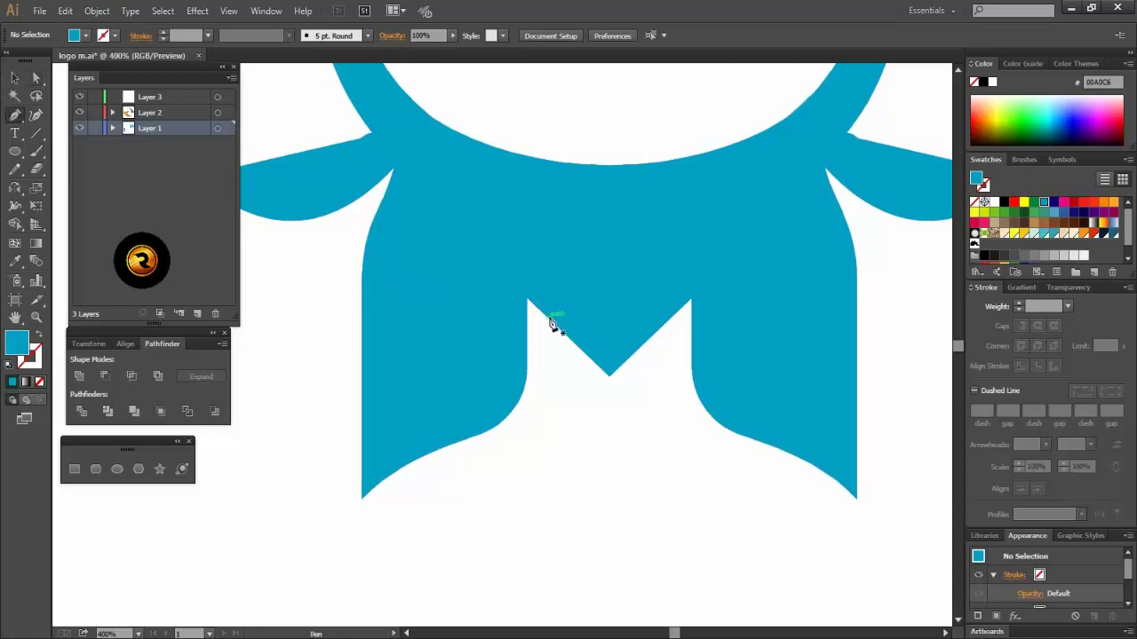
left_click(552, 327)
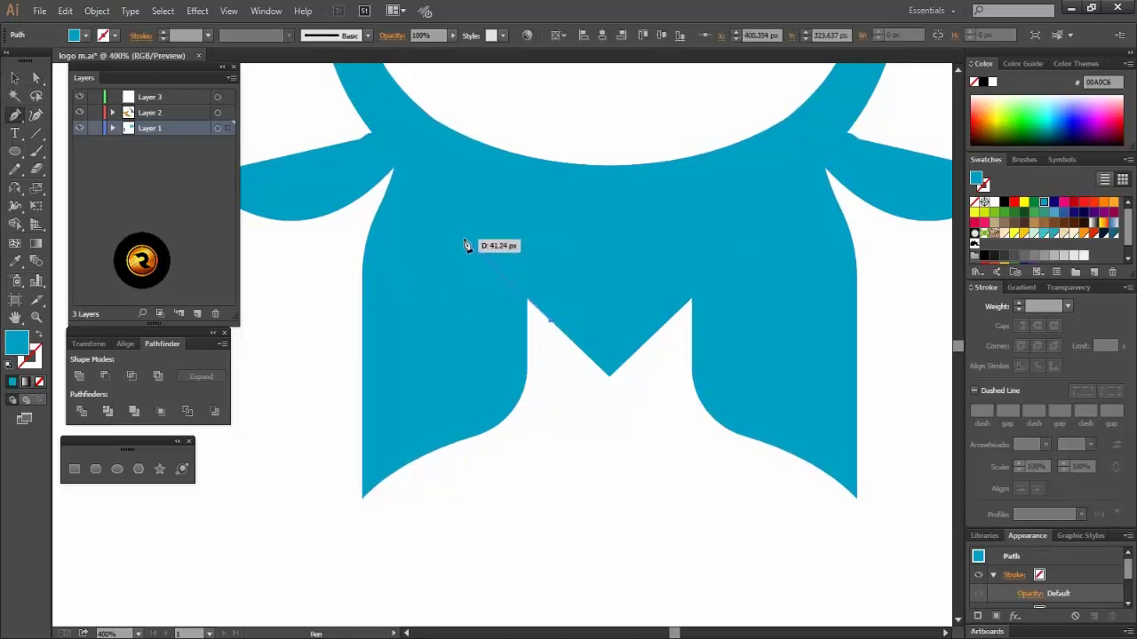
left_click(465, 246)
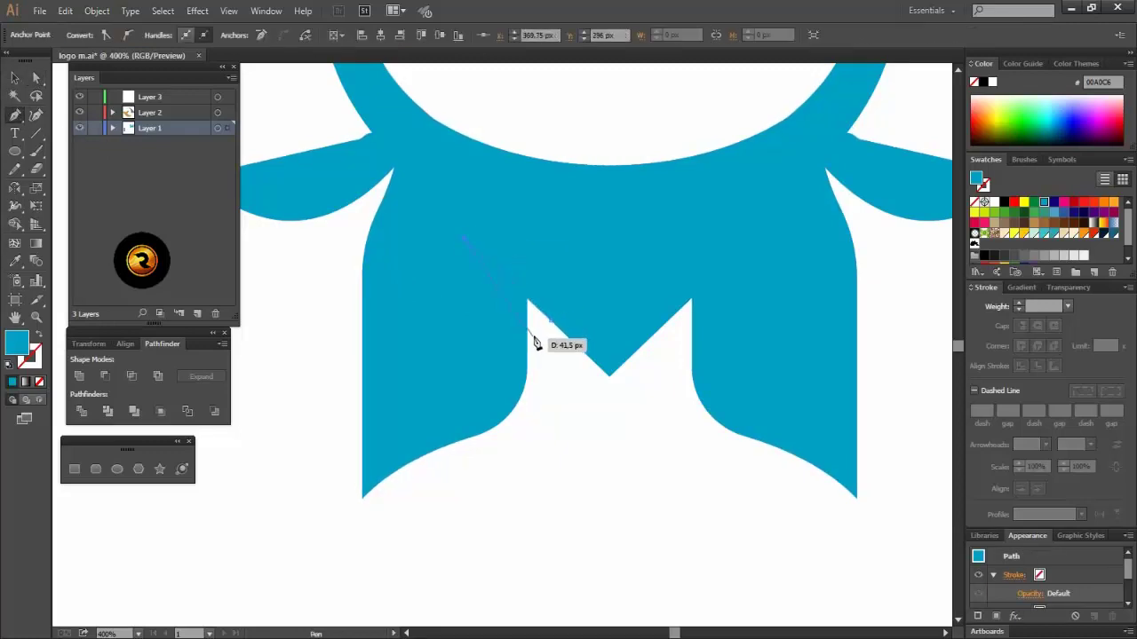
left_click(551, 319)
Step: Divide the M shape with the thin triangle using Pathfinder and ungroup the pieces
key("v")
left_click_drag(583, 427, 443, 313)
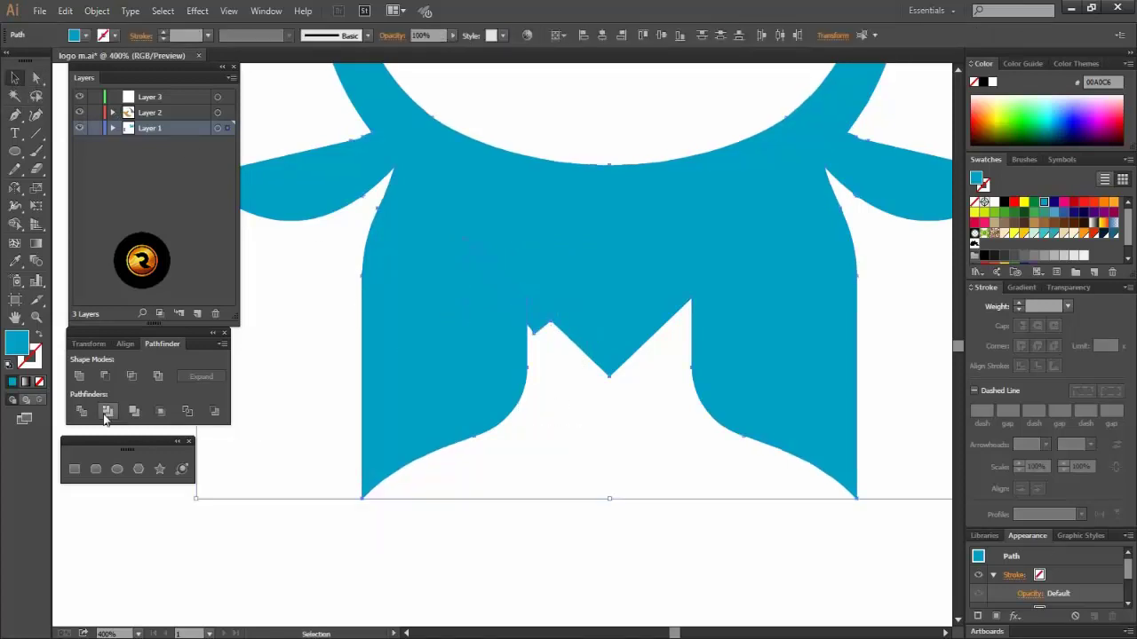
left_click(106, 413)
right_click(533, 312)
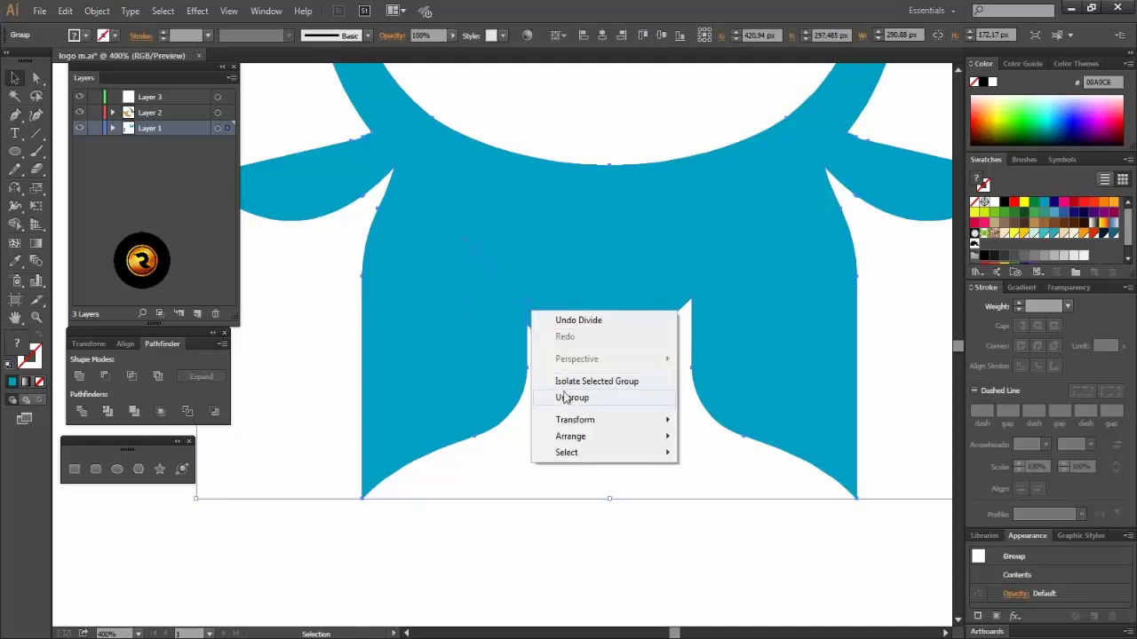
left_click(565, 398)
Step: Pull the divided triangle sliver out of the M and delete it to leave a pointed cut
left_click(569, 451)
left_click_drag(533, 320, 586, 449)
key("Delete")
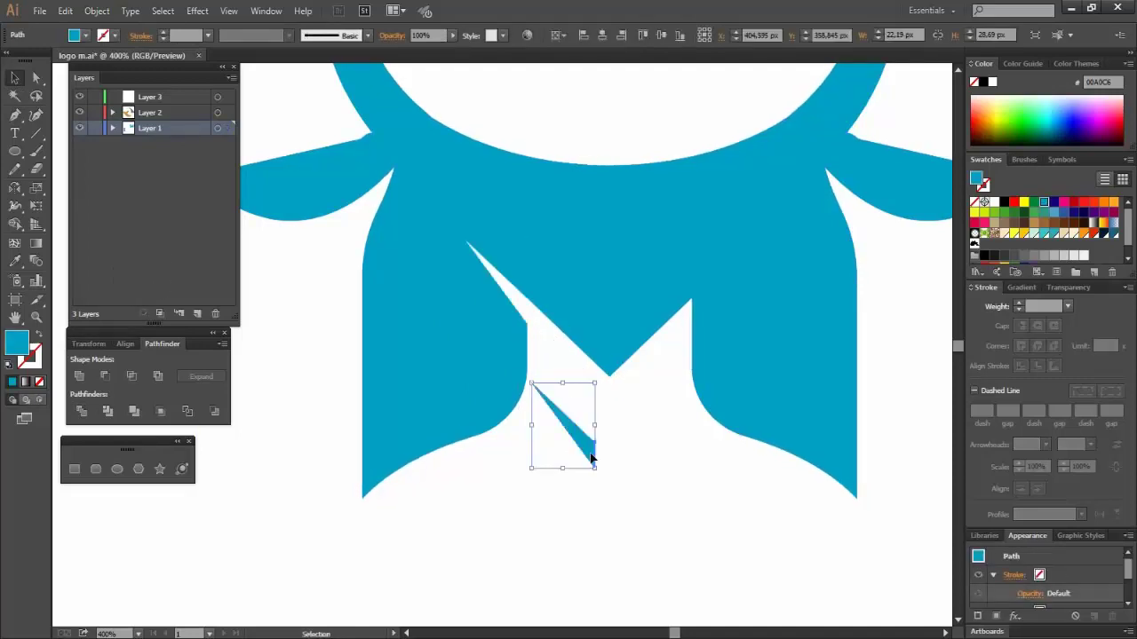
key("Delete")
Step: Draw a vertical line about 142 px long through the head's middle and align it to the centre horizontally and vertically
scroll(743, 498, "down", 1)
key("backslash")
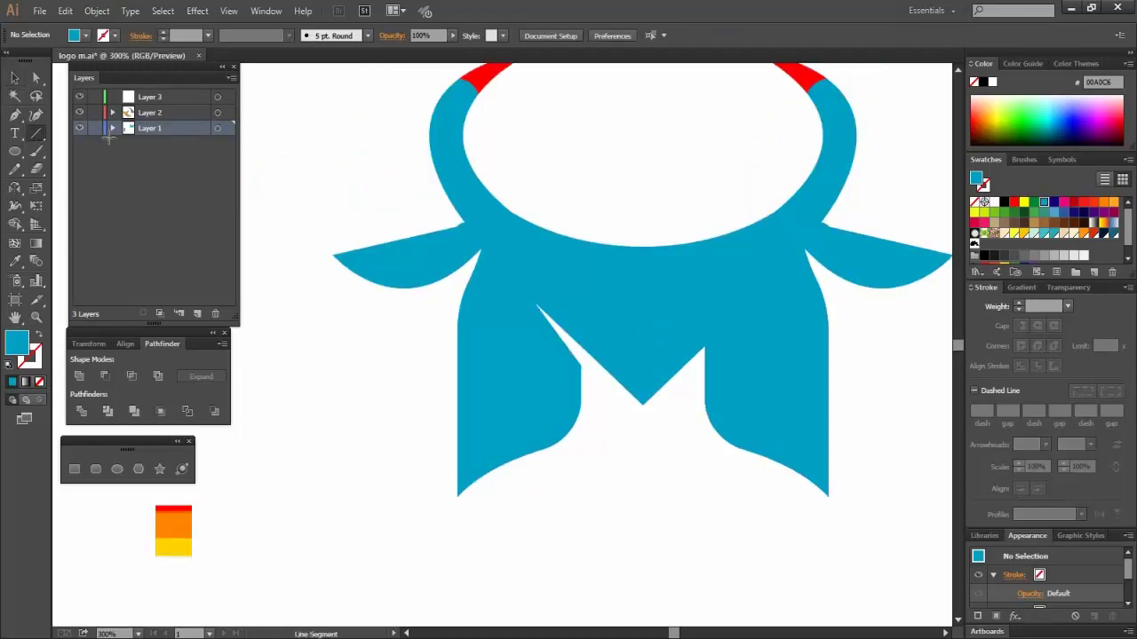
left_click_drag(647, 133, 647, 449)
left_click(603, 38)
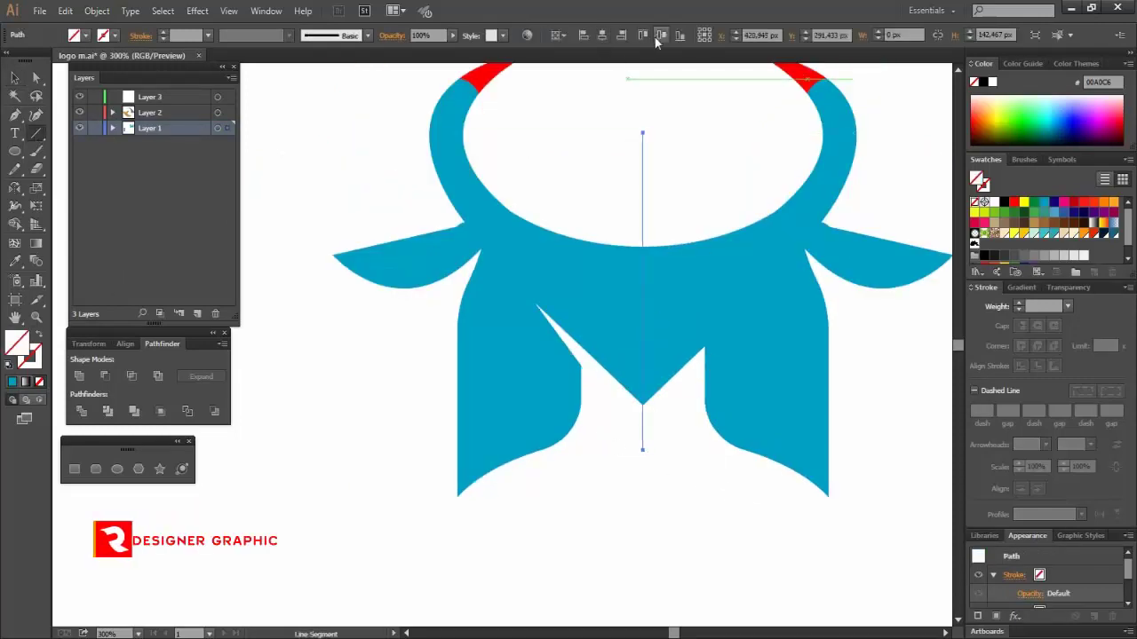
left_click(657, 37)
Step: Divide the blue head shape along the vertical centre line with Pathfinder and ungroup the result
left_click(15, 81)
left_click_drag(570, 185, 712, 452)
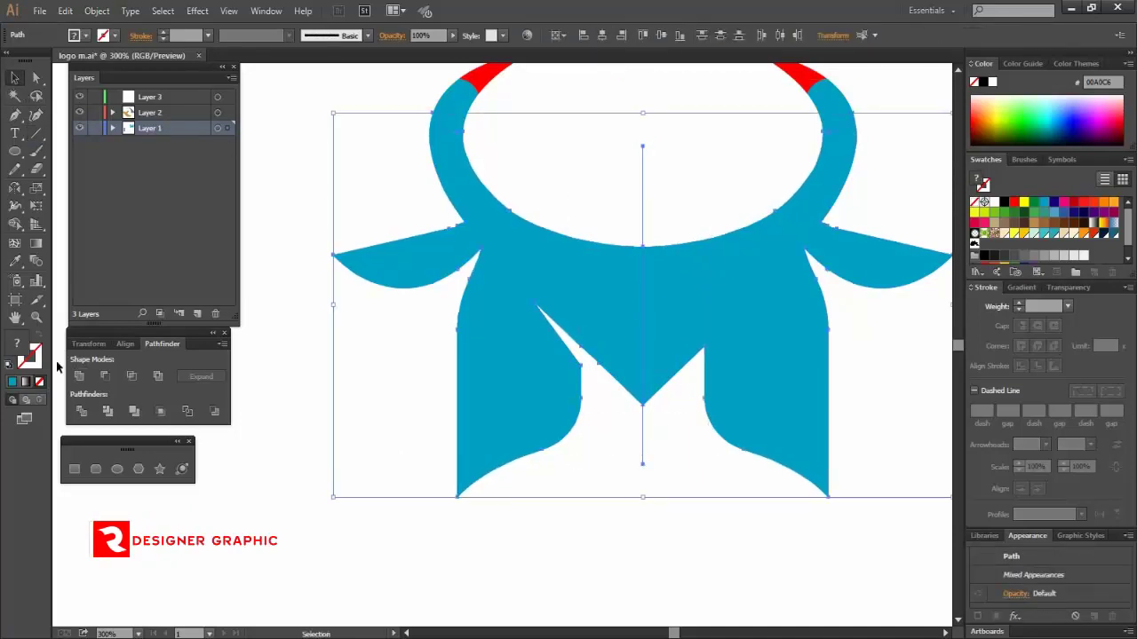
left_click(81, 410)
right_click(668, 289)
left_click(712, 379)
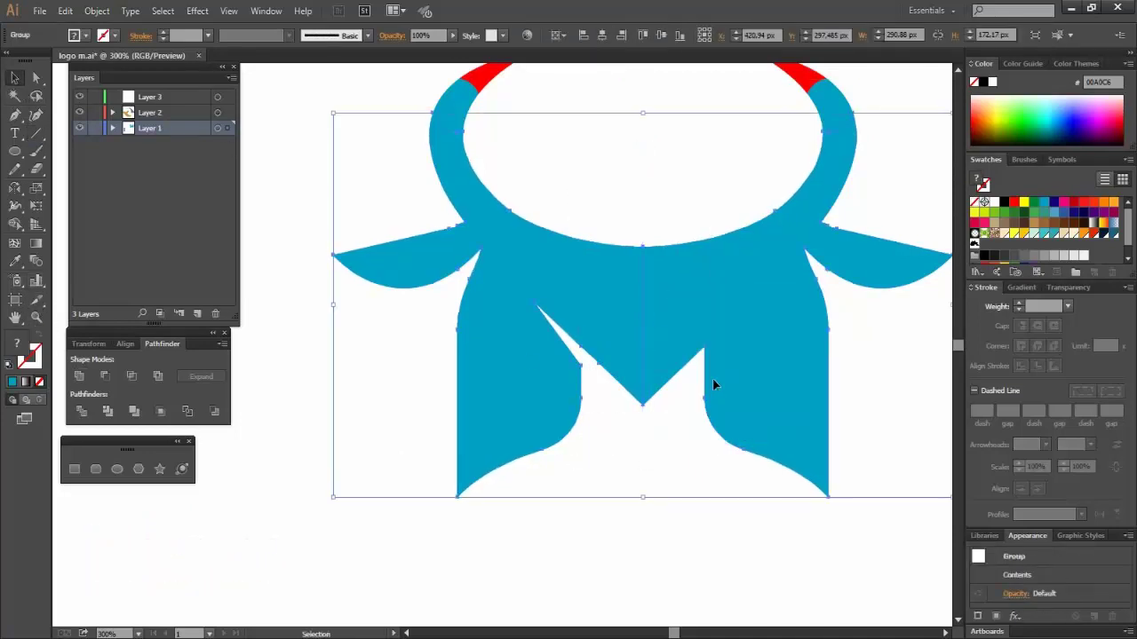
Step: Delete the right half of the head together with its leftover red horn tip
left_click(736, 371)
key("Delete")
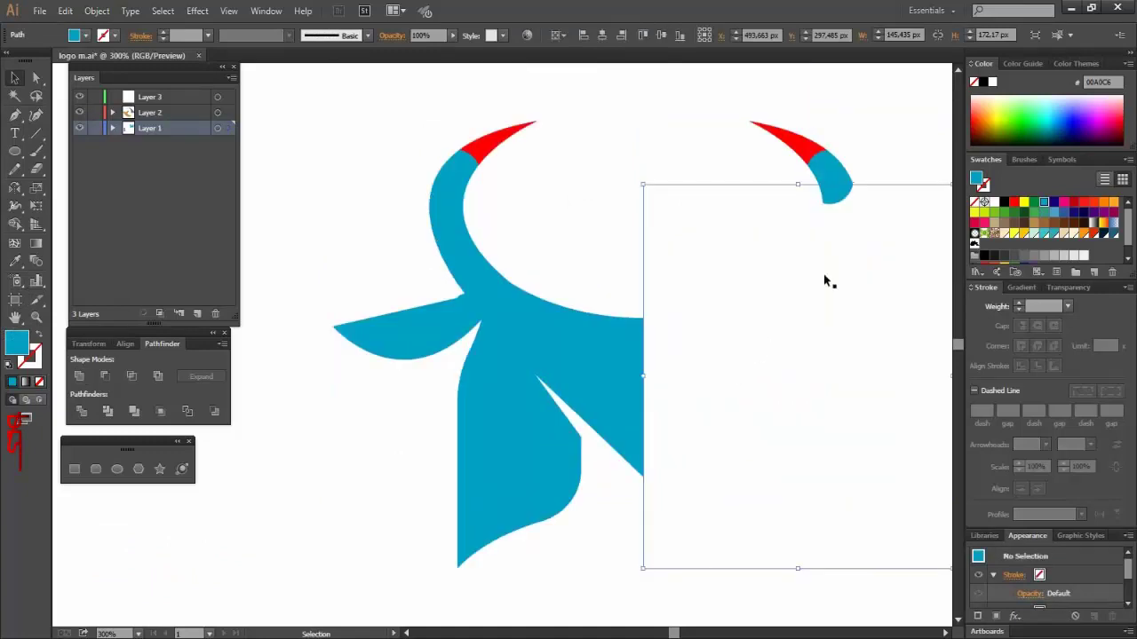
left_click(765, 129)
key("Delete")
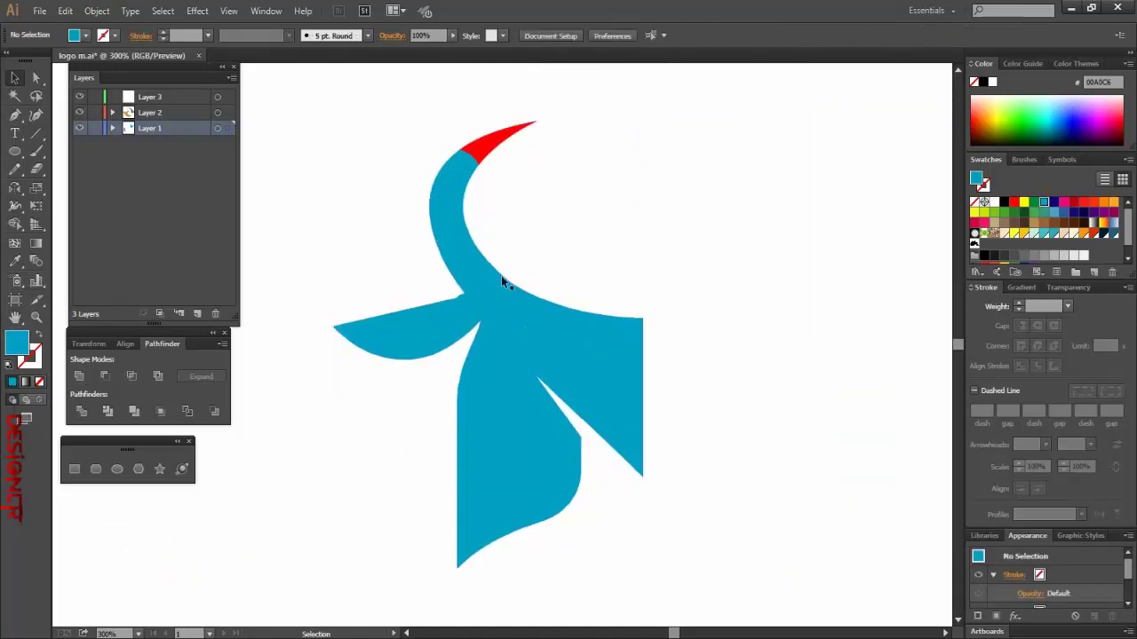
Step: Reflect a copy of the left half with the pointed cut and red horn tip across the head's vertical centre edge
left_click_drag(368, 109, 588, 489)
key("o")
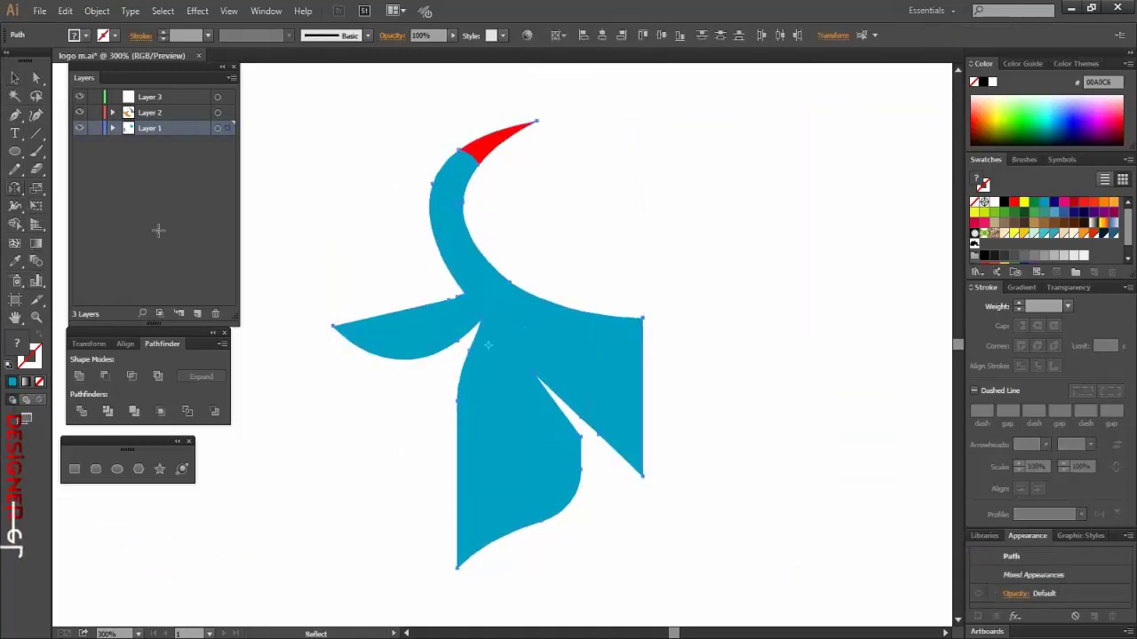
left_click(643, 317, "alt")
left_click(976, 341)
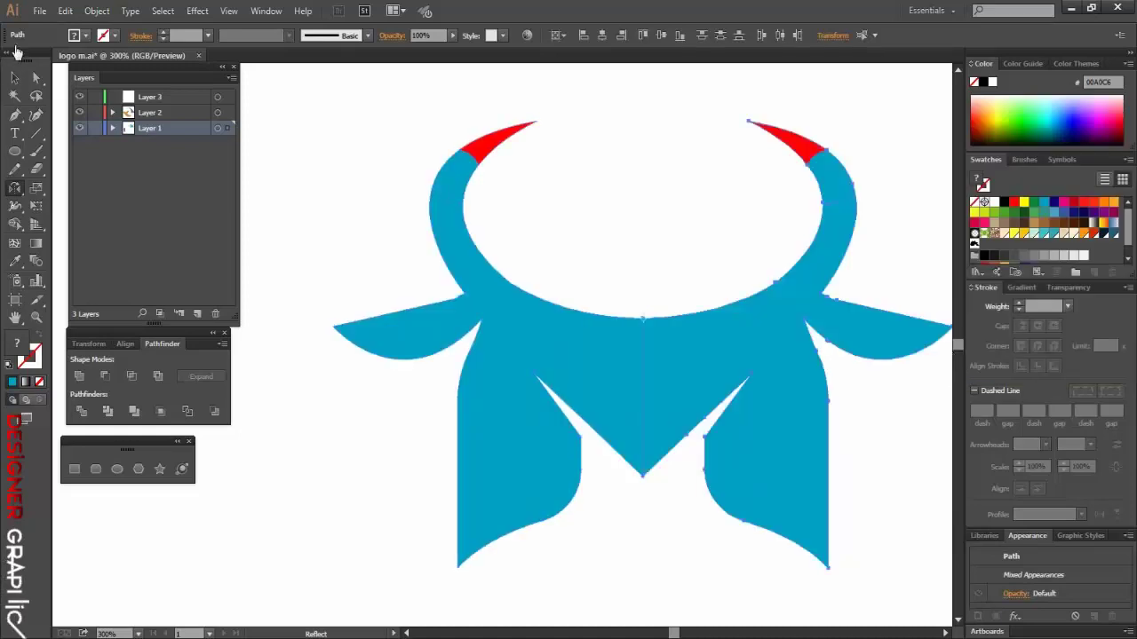
left_click(15, 79)
left_click(631, 226)
left_click_drag(632, 256, 660, 481)
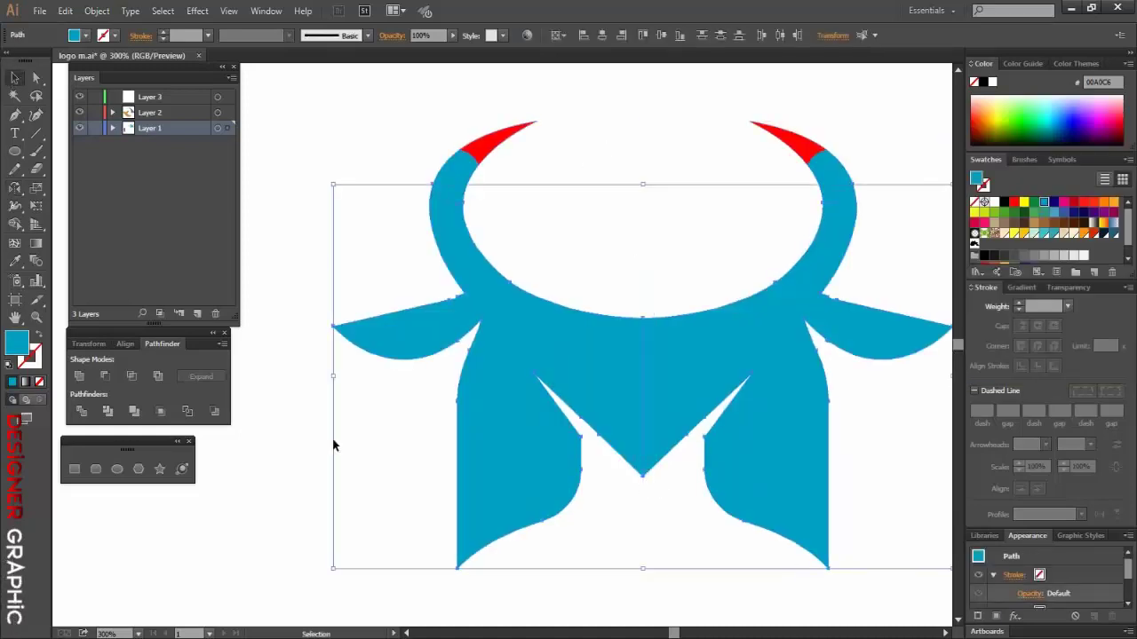
scroll(579, 423, "down", 4)
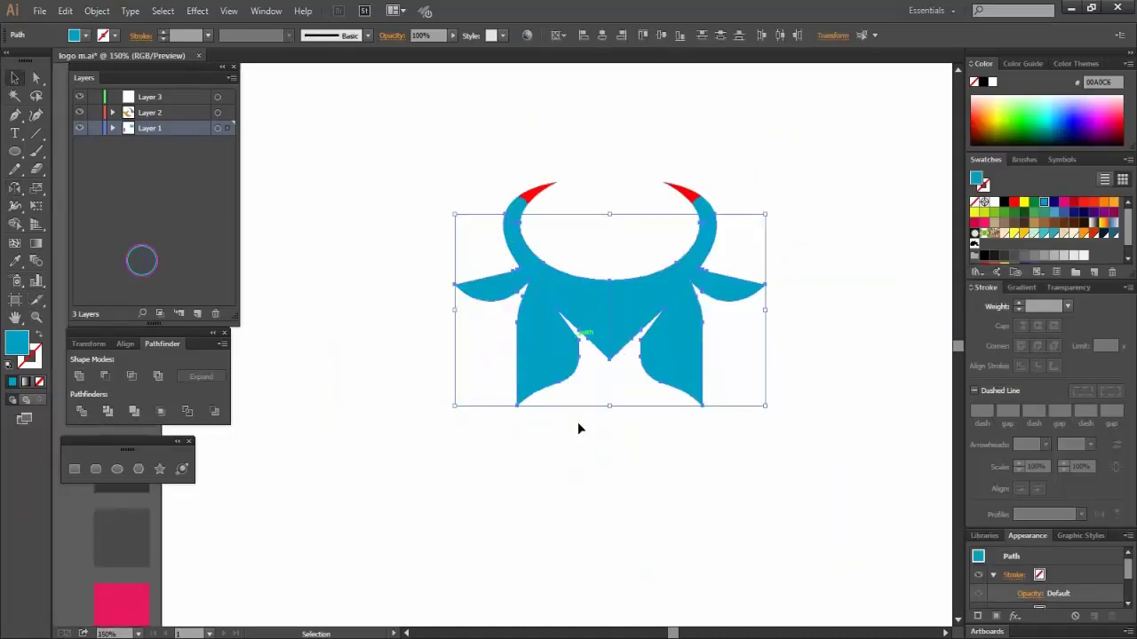
scroll(578, 423, "left", 3)
left_click(582, 449)
Step: Colour the left half of the head with the dark grey sample 363636 and the right half with the lighter grey sample 494949
scroll(616, 414, "down", 1)
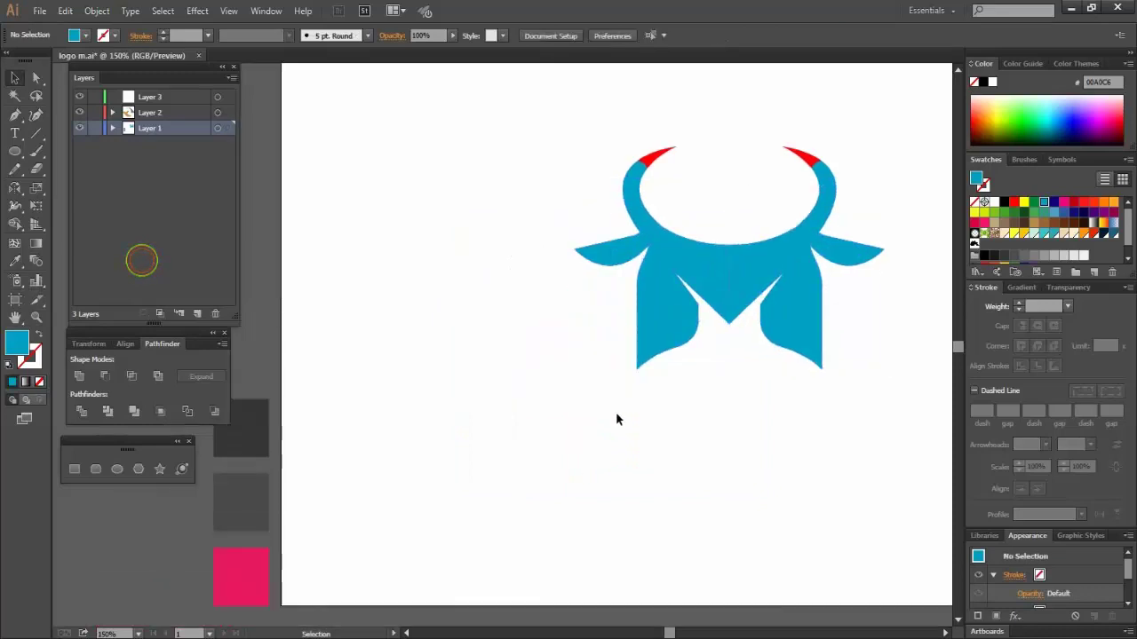
left_click(651, 329)
key("i")
left_click(240, 429)
left_click(721, 480, "ctrl")
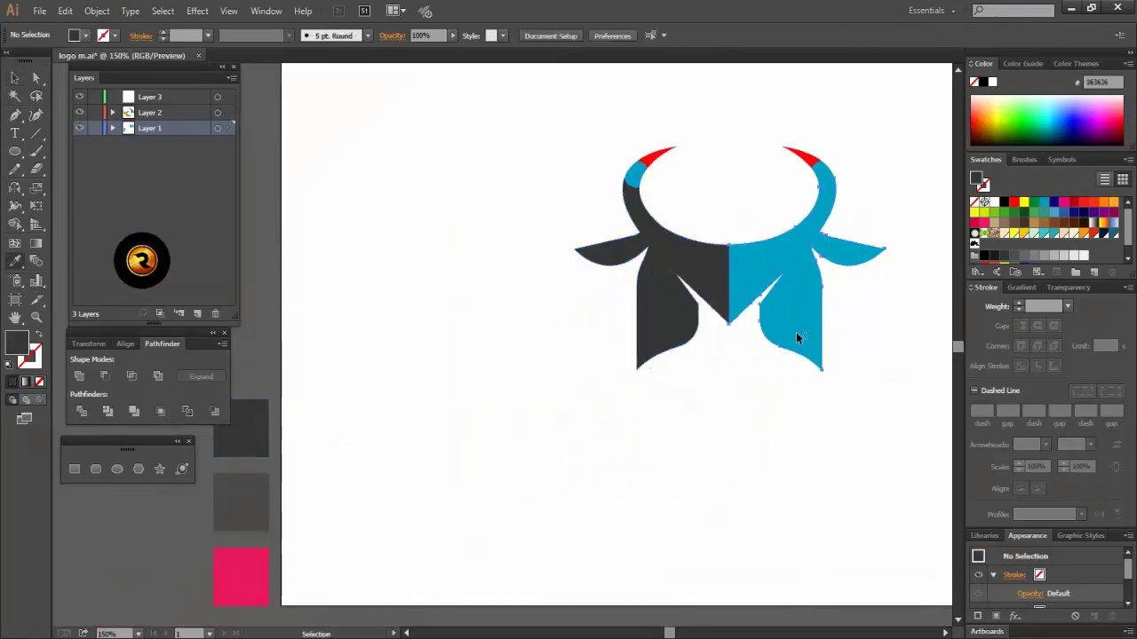
left_click(795, 332, "ctrl")
left_click(246, 501)
left_click(866, 177)
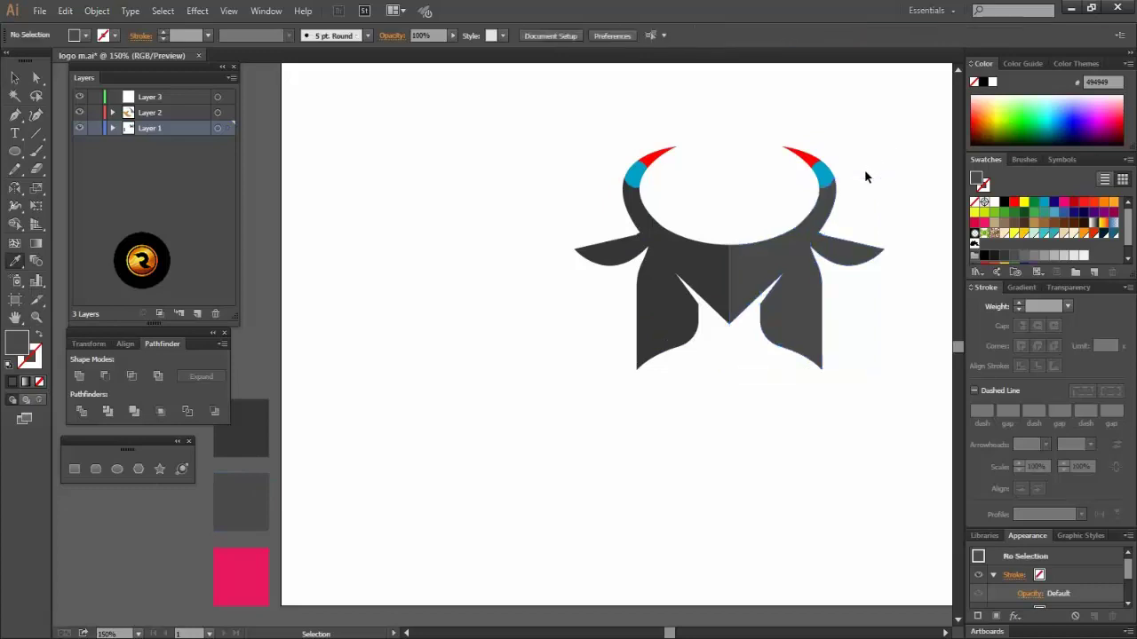
Step: Unite the blue horn pieces with the grey head halves on their respective sides using Pathfinder
left_click_drag(826, 204, 827, 205)
key("v")
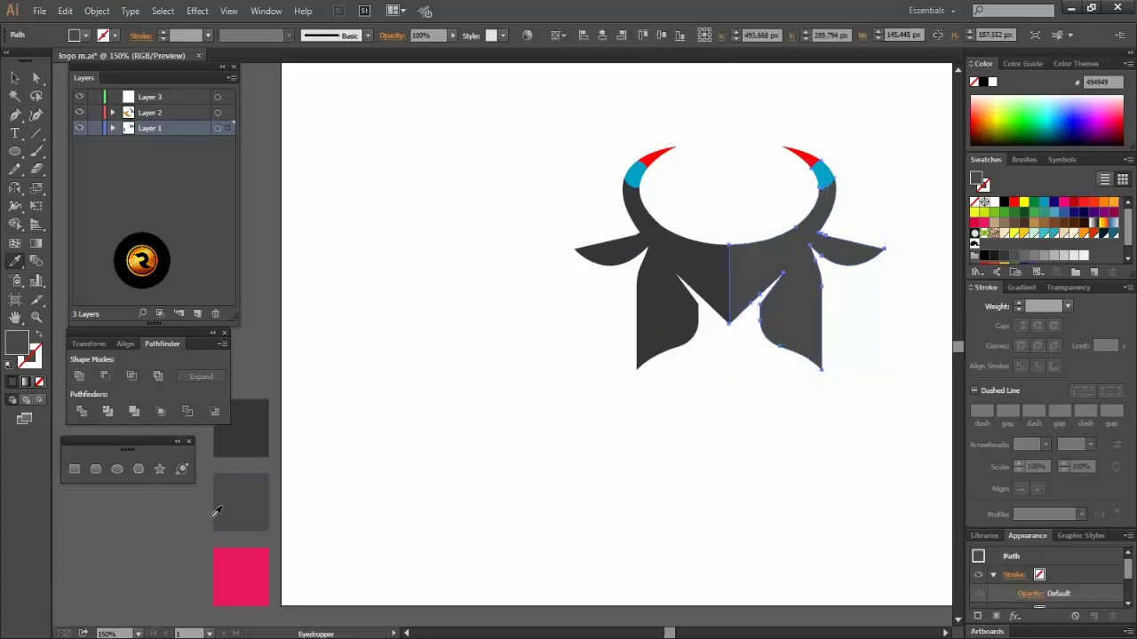
left_click_drag(590, 174, 633, 205)
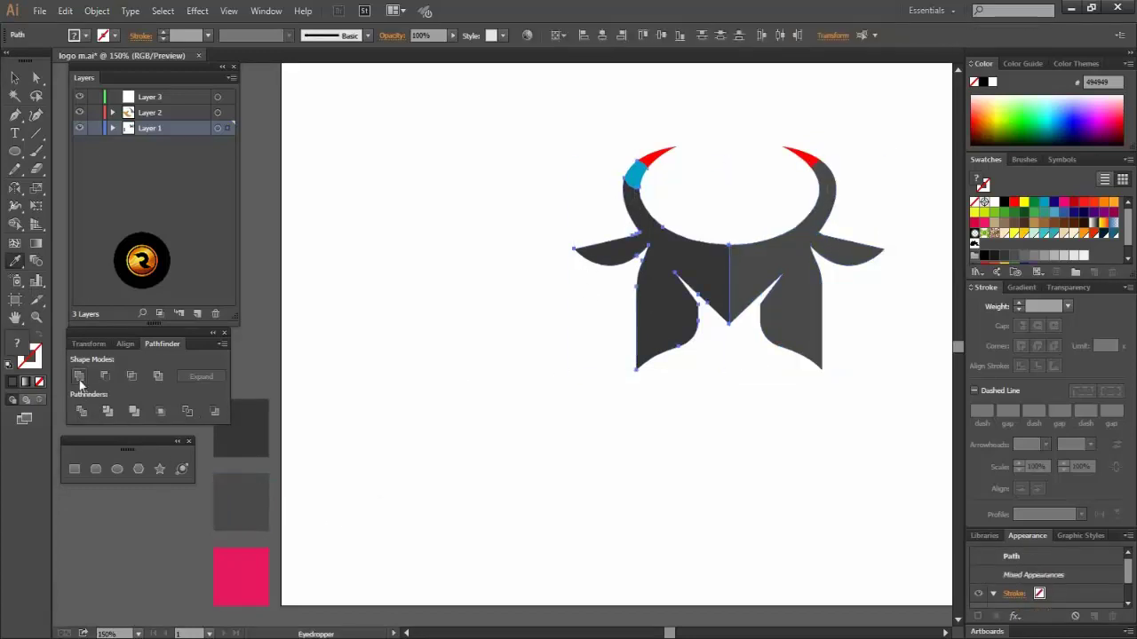
left_click(79, 377)
left_click(11, 79)
left_click(425, 260)
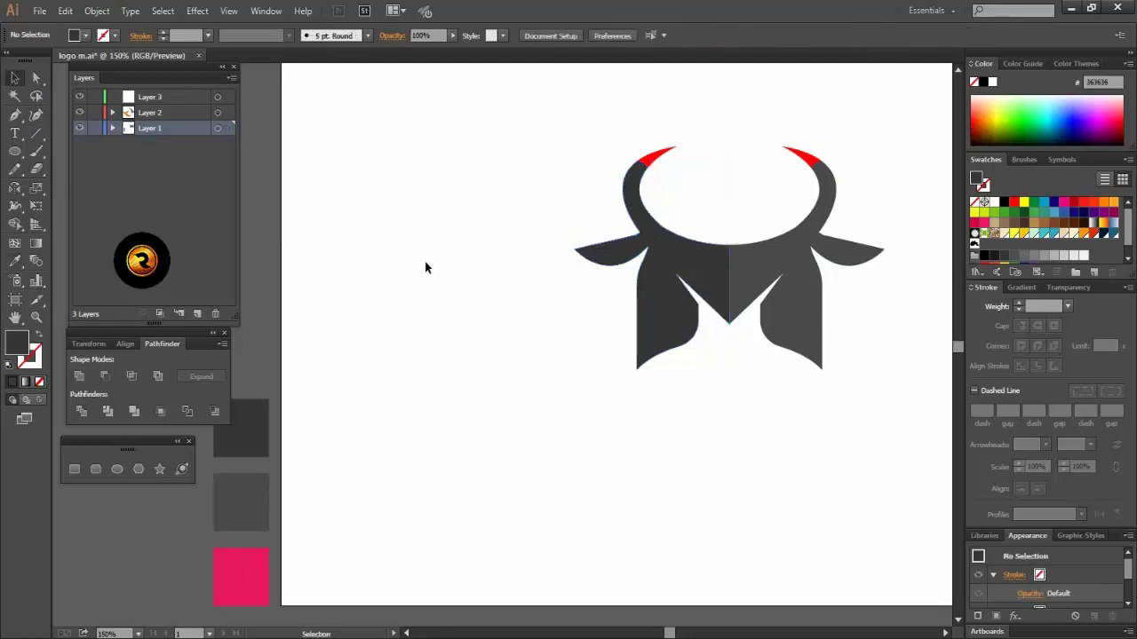
Step: Recolour both red horn tips with the pink colour sample E9185F beside the artboard
scroll(425, 261, "down", 1)
left_click(15, 261)
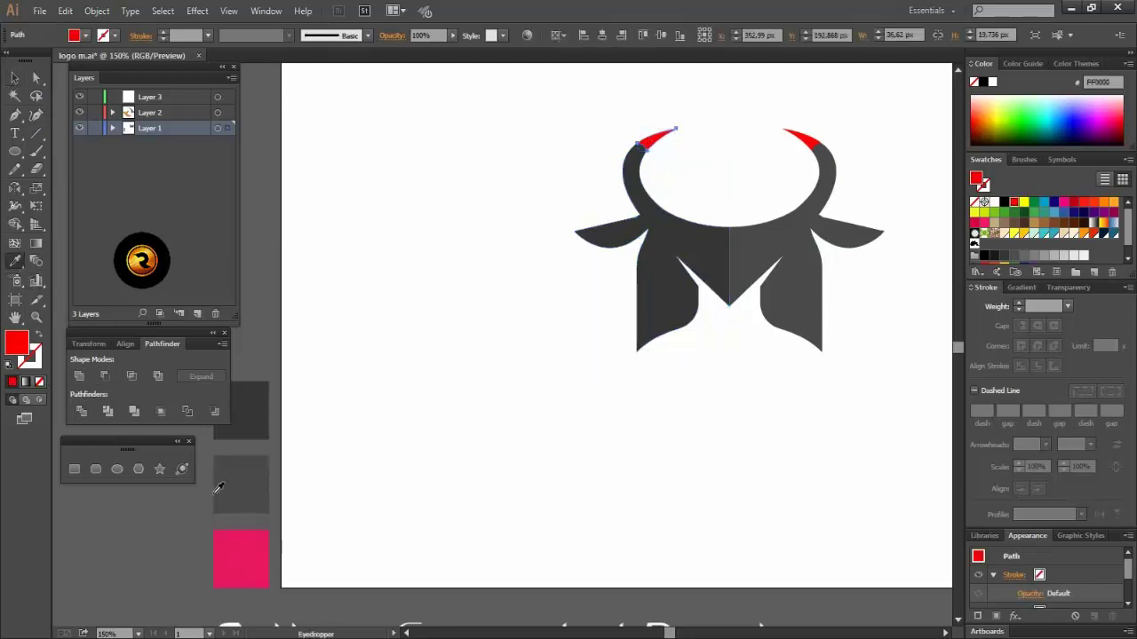
left_click(223, 539)
left_click(804, 142, "ctrl")
left_click(658, 136)
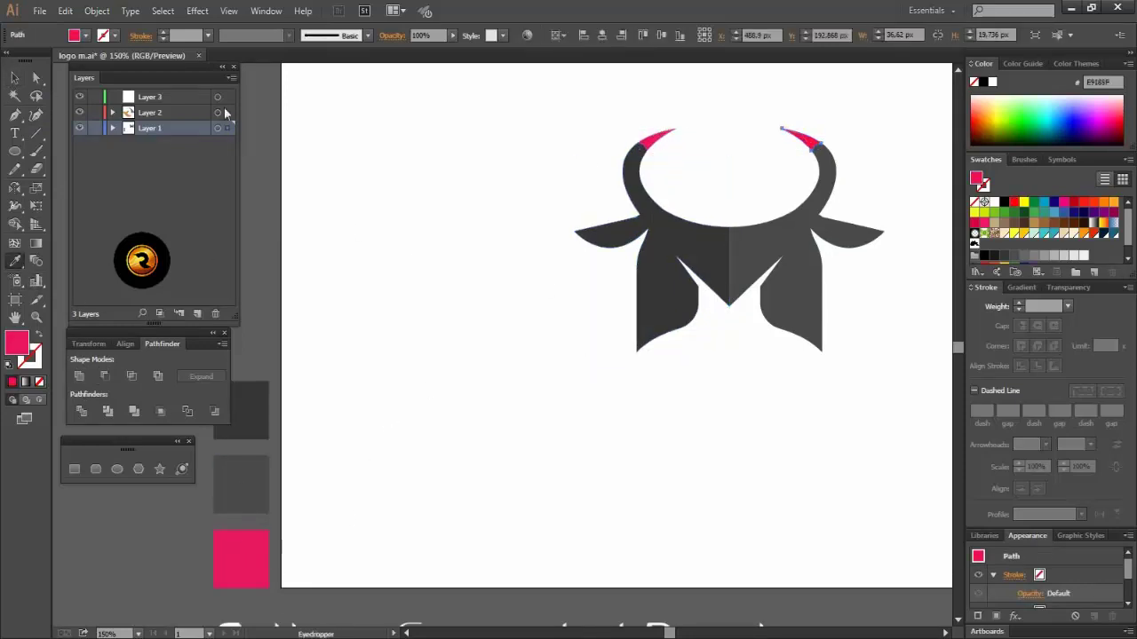
left_click(15, 79)
left_click(454, 350)
Step: Examine the recoloured bull head and its pink horn tips close up and on the whole artboard
scroll(544, 343, "up", 2)
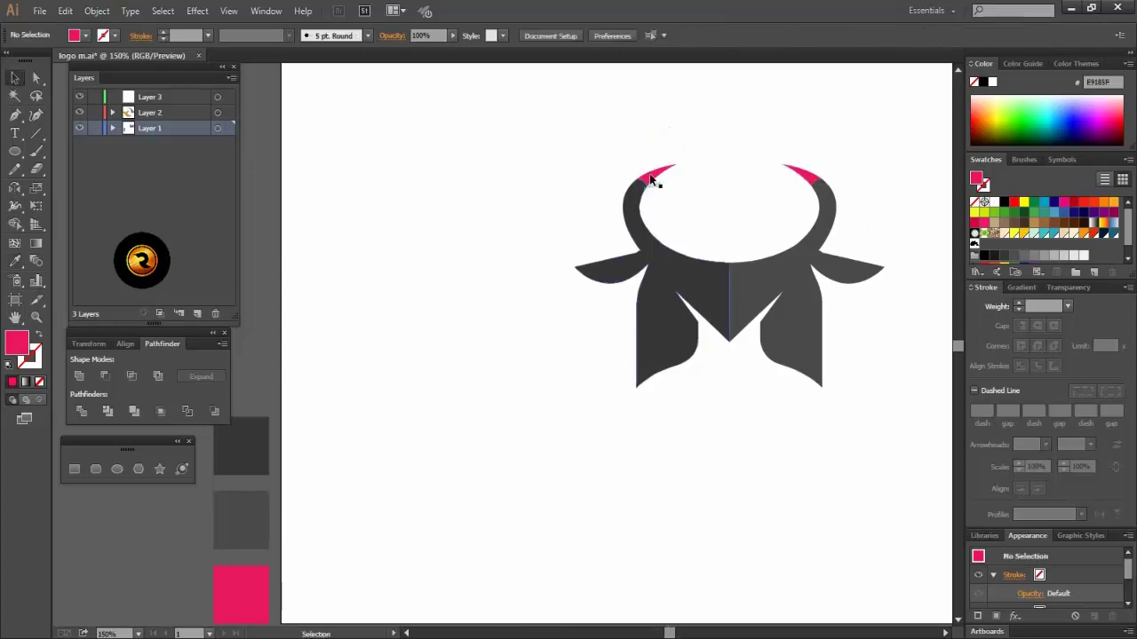
left_click(654, 176)
left_click(699, 199)
scroll(698, 282, "down", 1)
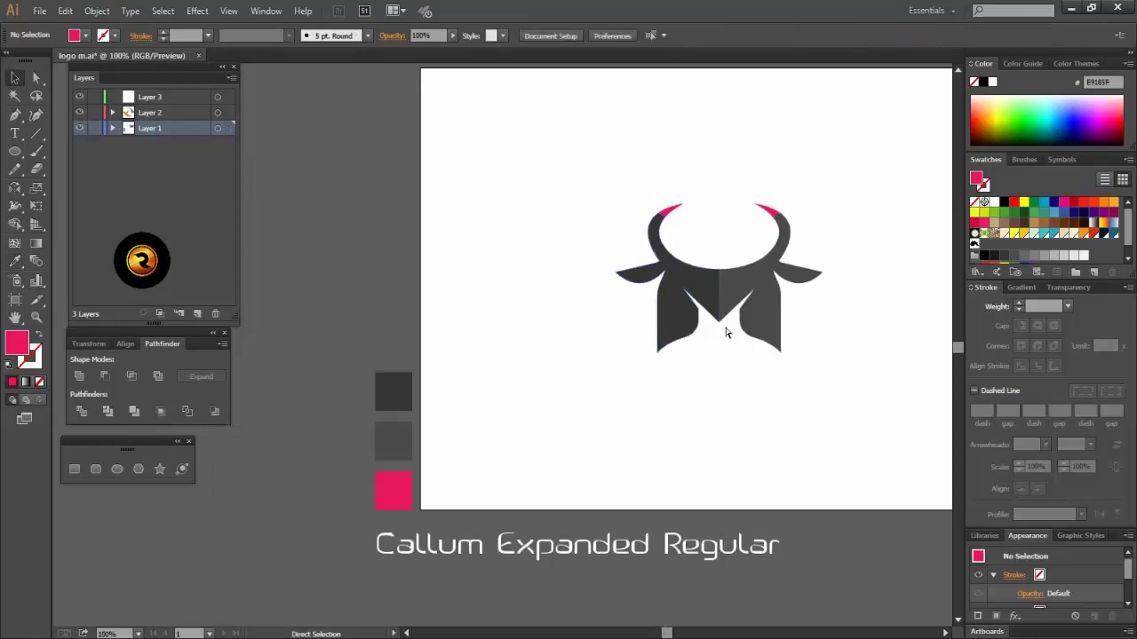
scroll(728, 332, "right", 1)
scroll(724, 345, "up", 1)
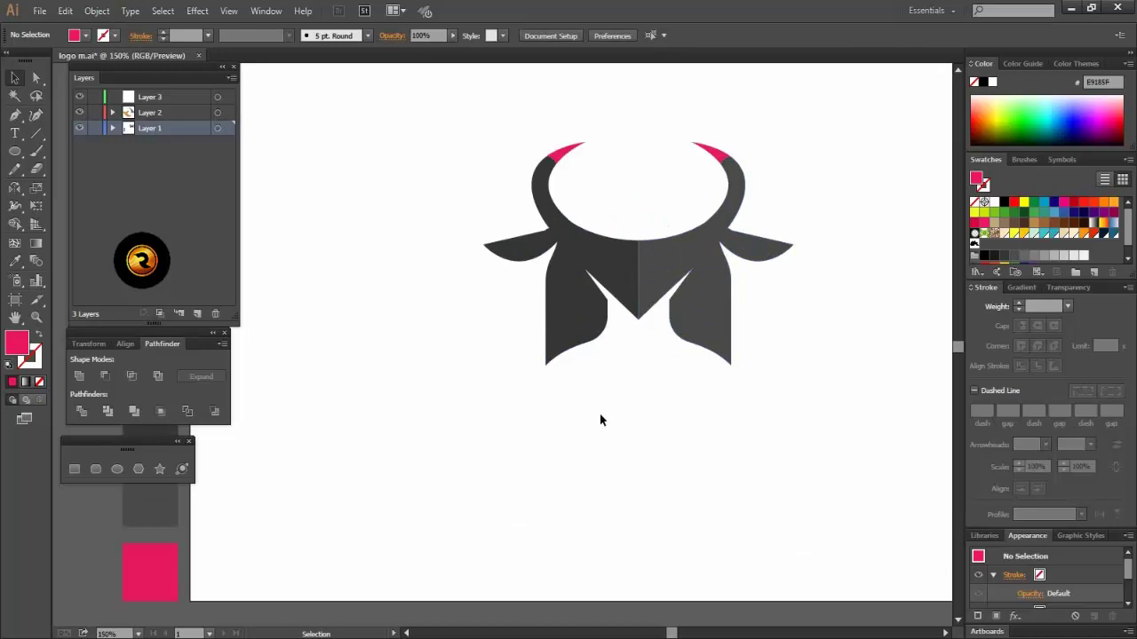
scroll(609, 377, "up", 1)
scroll(609, 373, "down", 1)
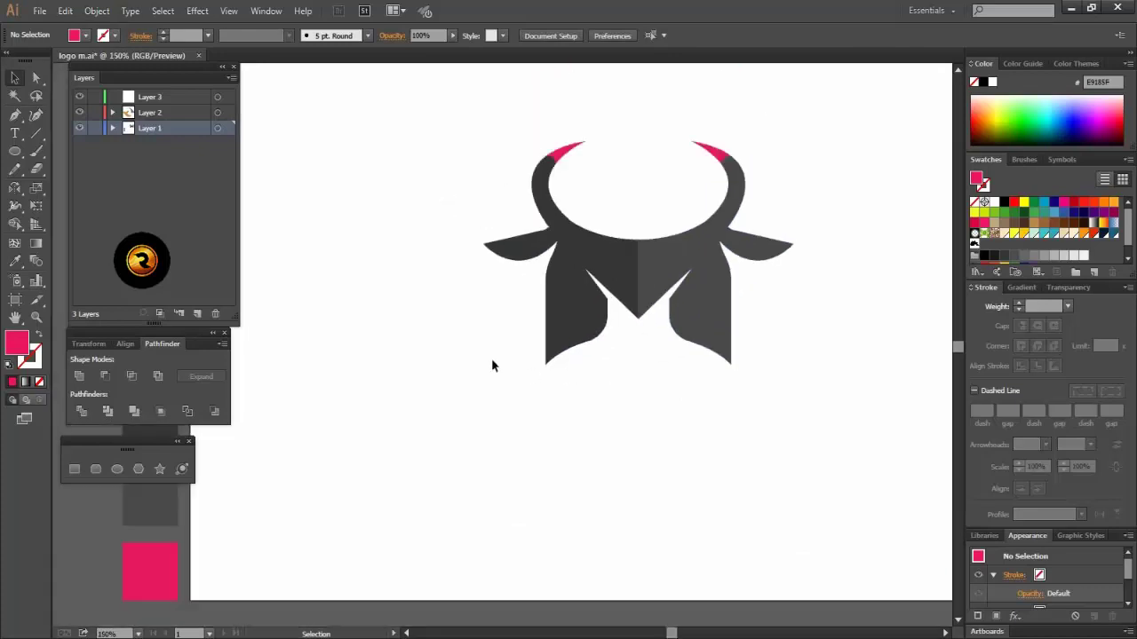
scroll(533, 395, "down", 1)
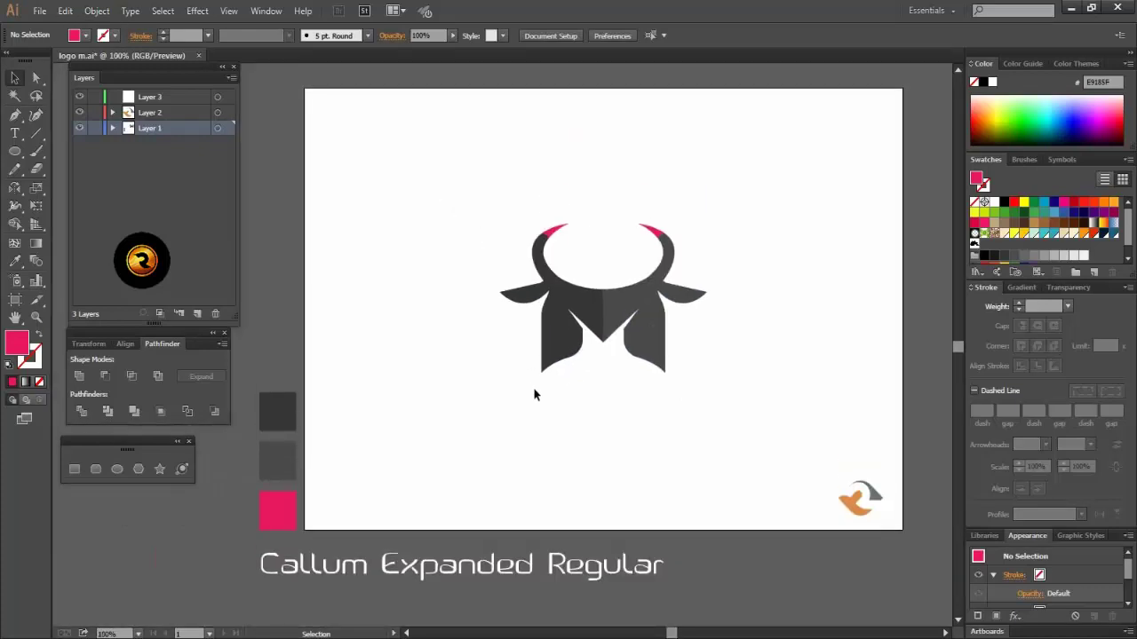
Step: Duplicate the "Callum Expanded Regular" sample text below the bull head and colour the copy with the pink sample
left_click_drag(406, 573, 598, 427)
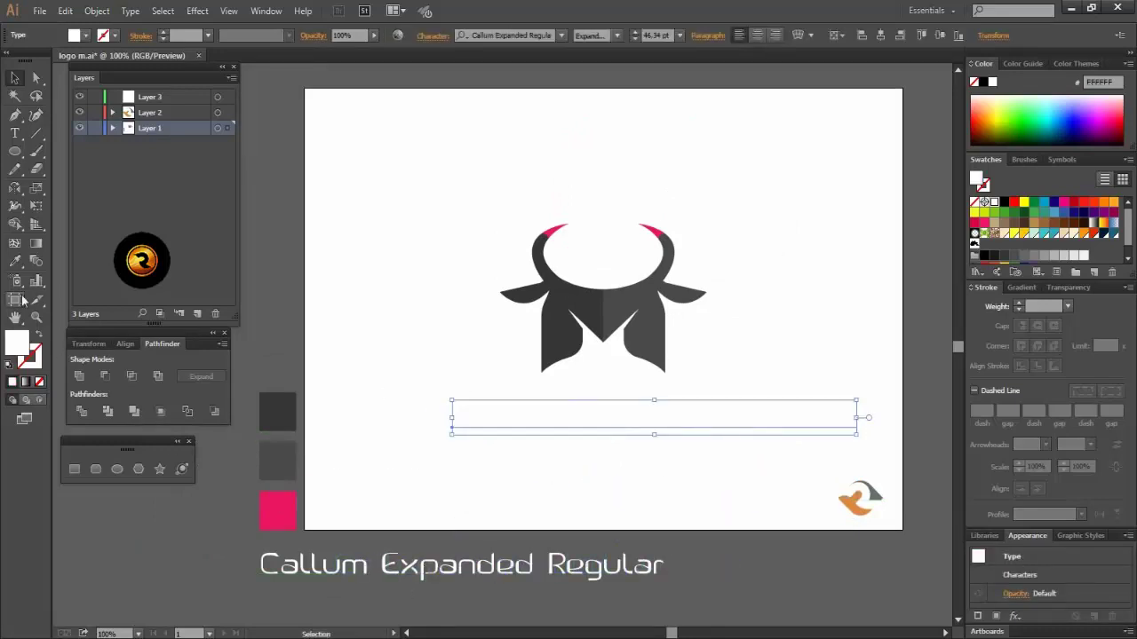
left_click(16, 262)
left_click(285, 501)
Step: Replace the copied pink text with "megalo" and place it centred directly beneath the bull head
left_click(17, 78)
double_click(621, 419)
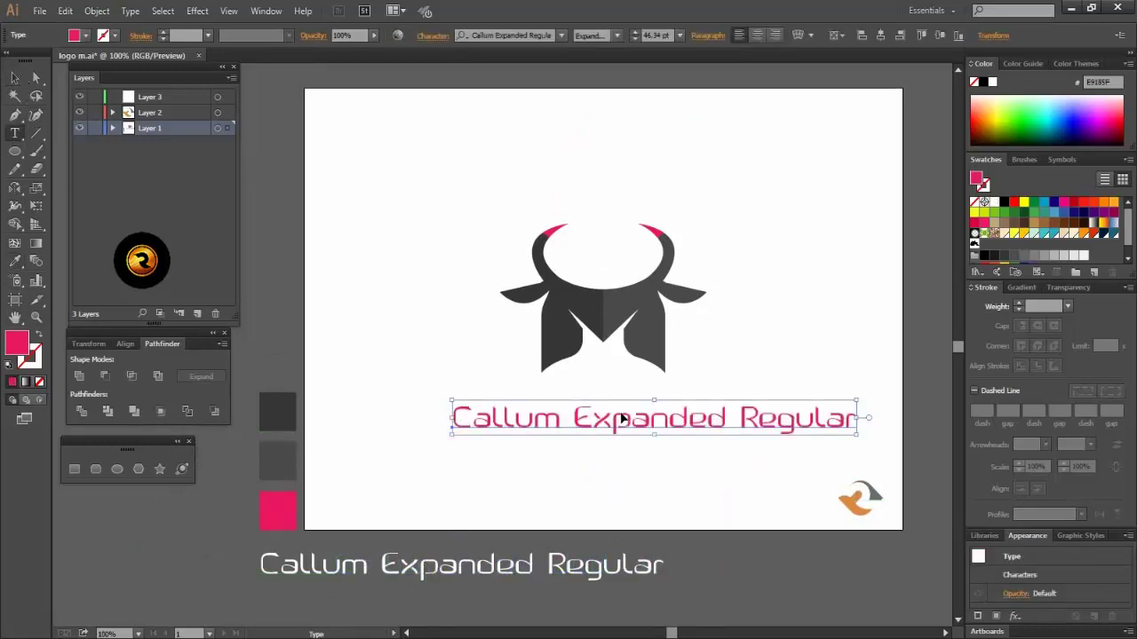
triple_click(622, 417)
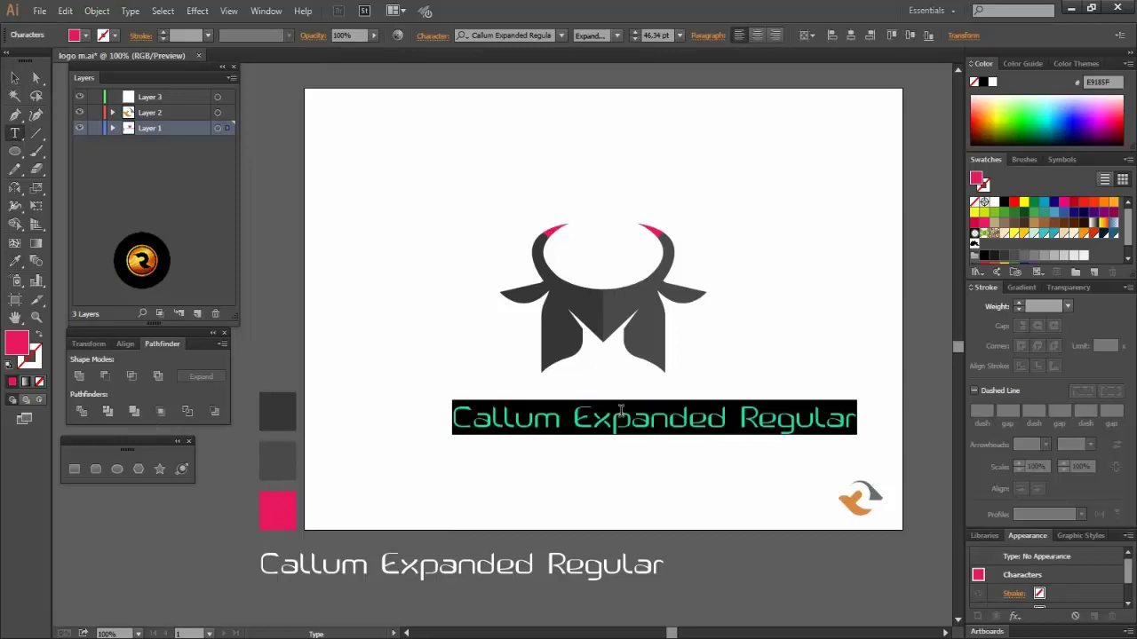
type("egalo")
key("Home")
type("m")
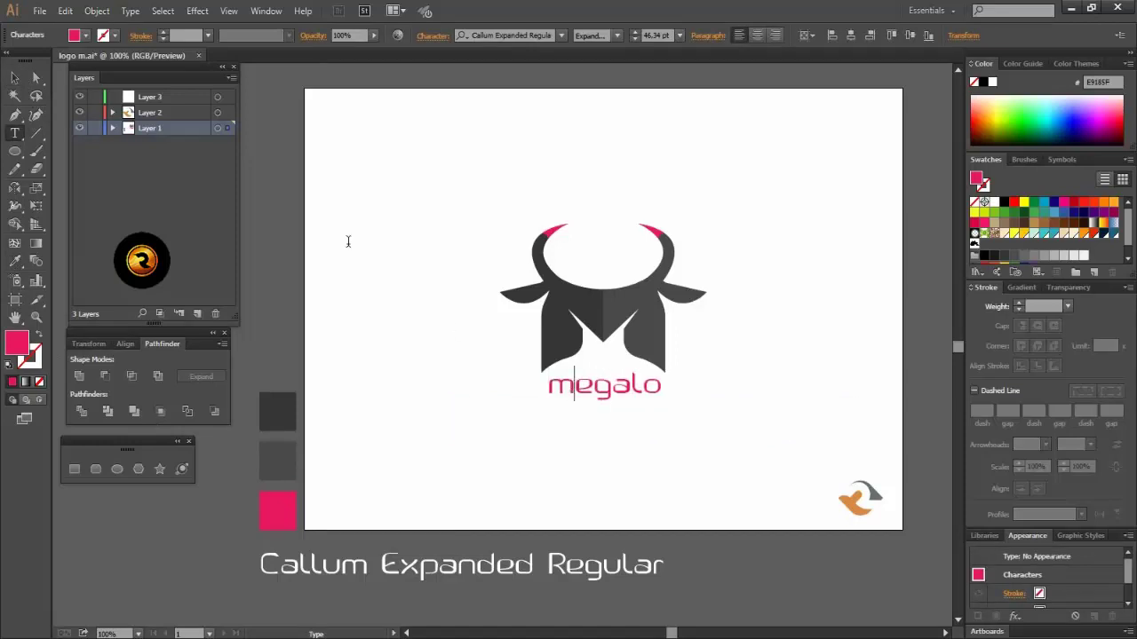
Step: Convert the "megalo" text to outlines and deselect it
key("Escape")
left_click(774, 309)
left_click(619, 396)
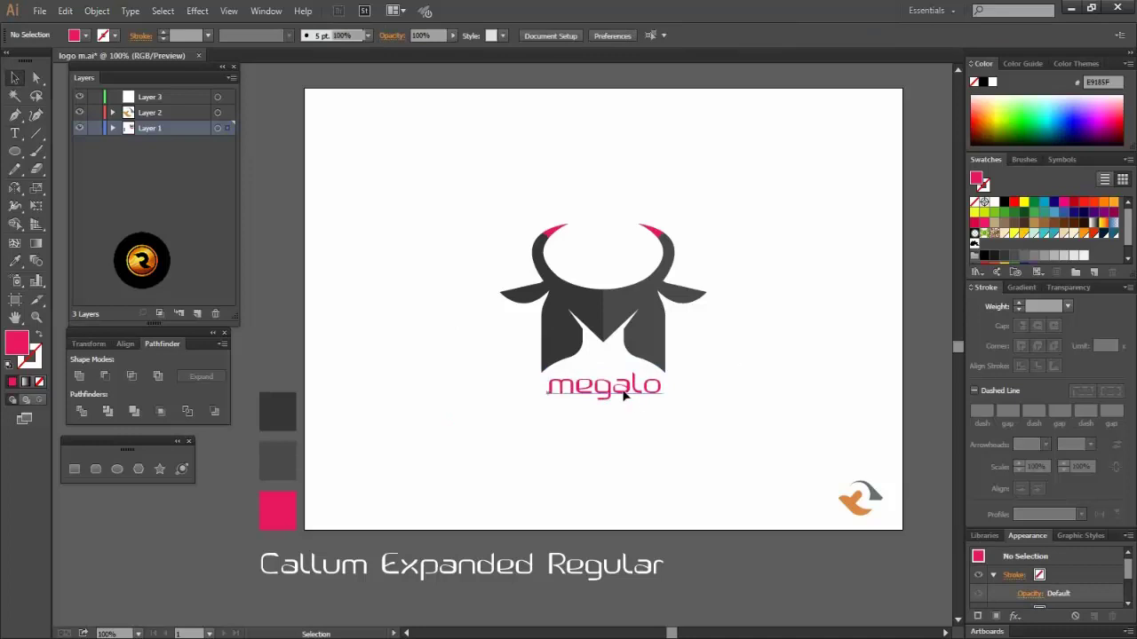
right_click(625, 398)
left_click(675, 495)
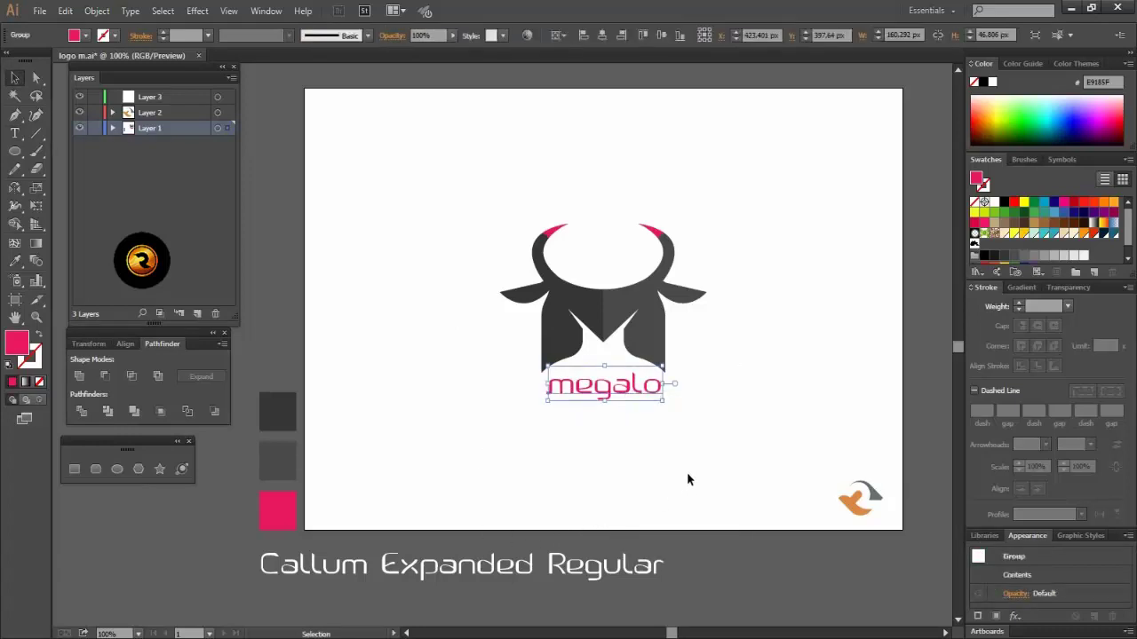
left_click(687, 477)
scroll(689, 475, "left", 3)
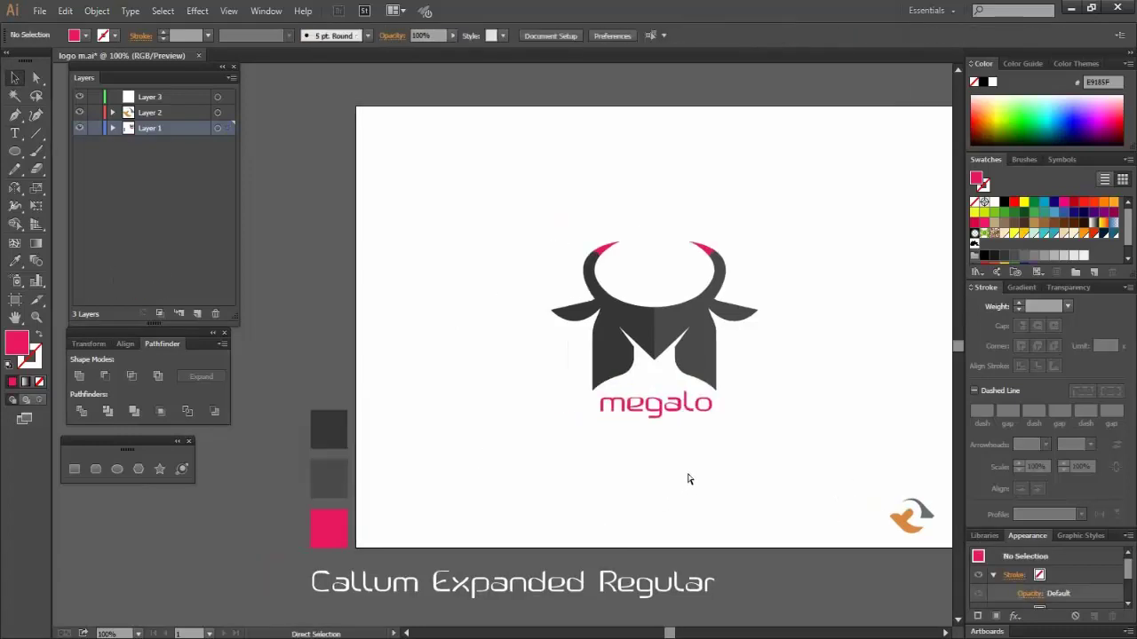
scroll(687, 474, "right", 2)
scroll(688, 474, "up", 1)
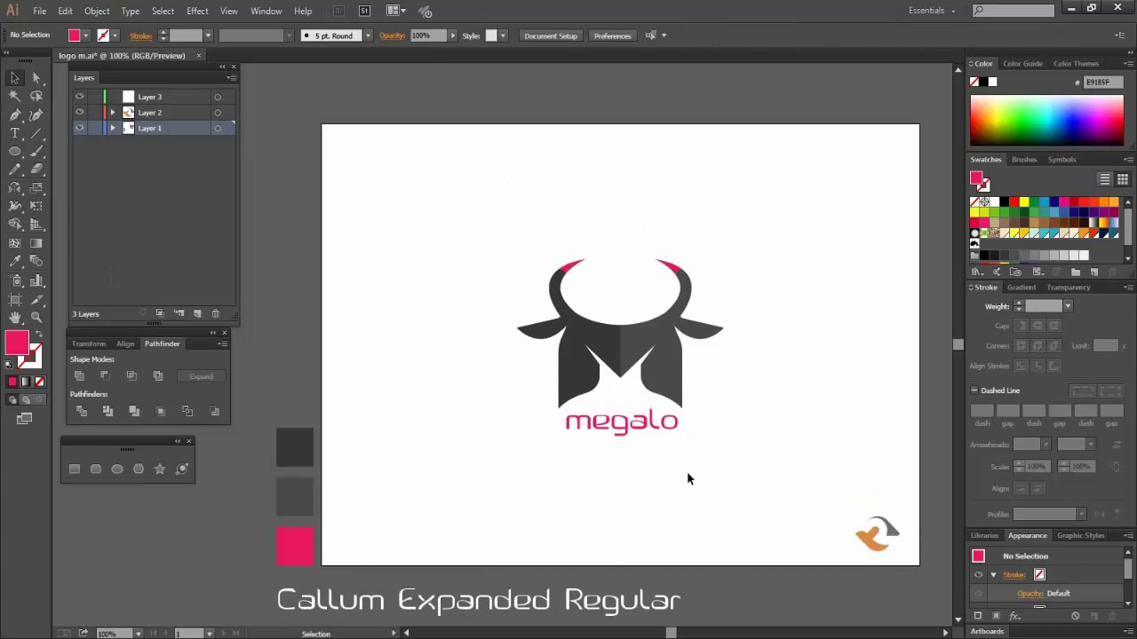